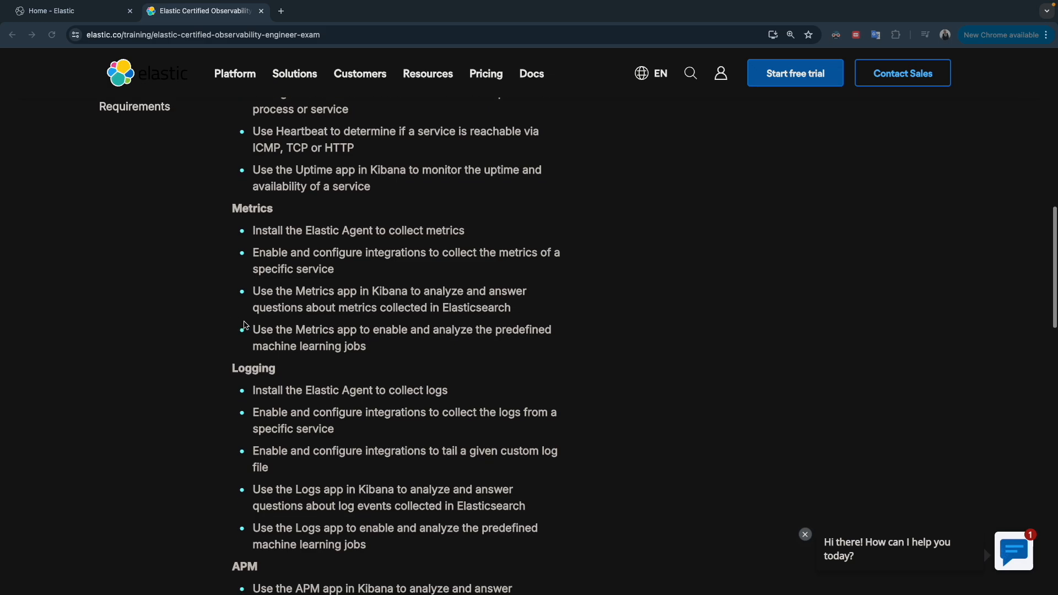
- Highlight the Logging exam objective about enabling and configuring integrations to collect the logs from a specific service
{"action": "left_click", "coordinate": [233, 368]}
{"action": "left_click", "coordinate": [271, 368]}
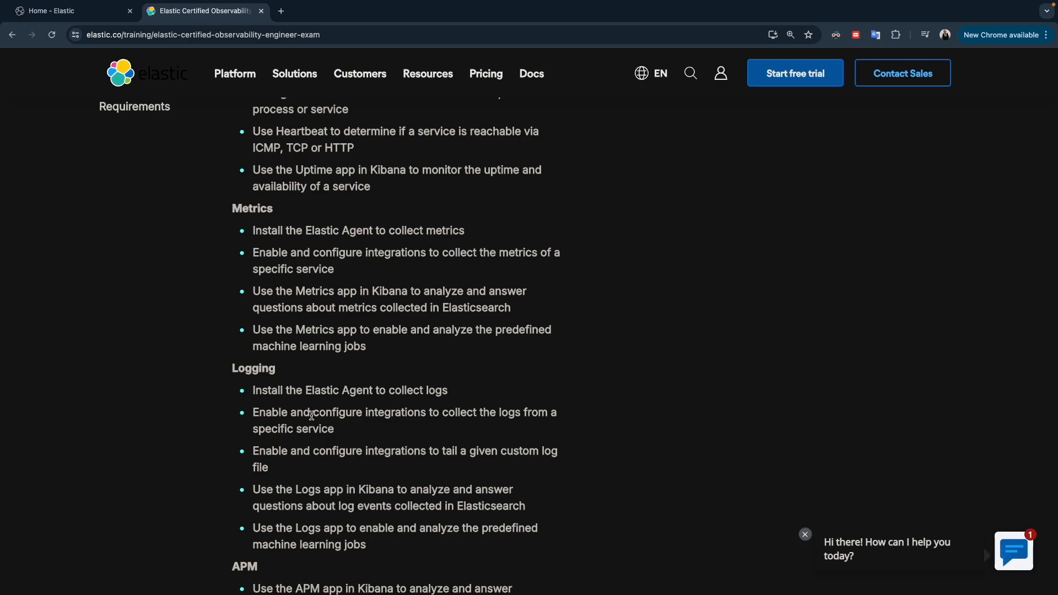
{"action": "left_click_drag", "start_coordinate": [334, 429], "coordinate": [255, 412]}
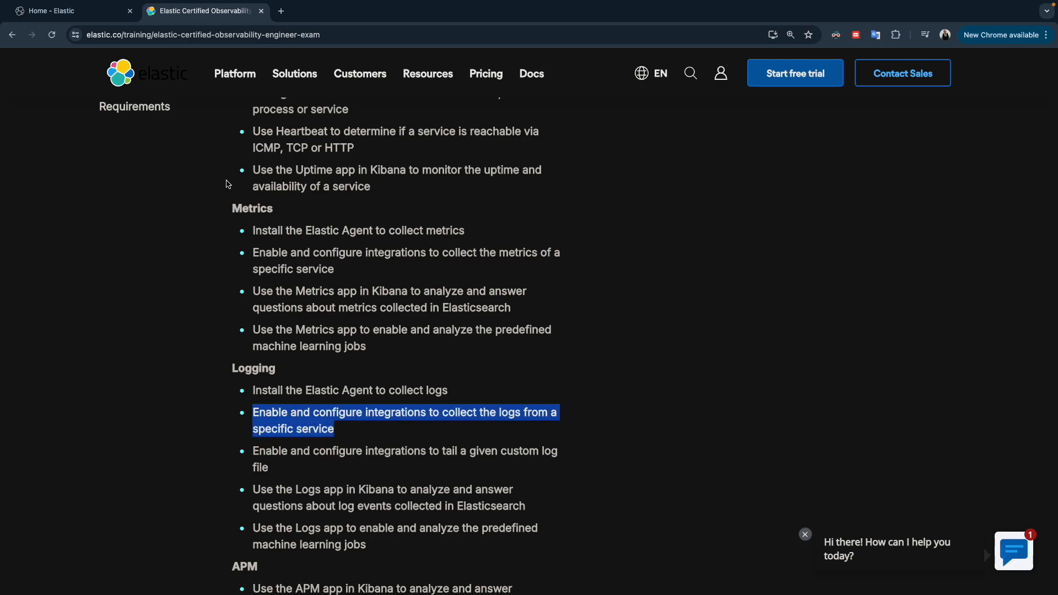
- Switch to Kibana, open Fleet and view the integrations of the Fleet Server Policy
{"action": "left_click", "coordinate": [107, 12]}
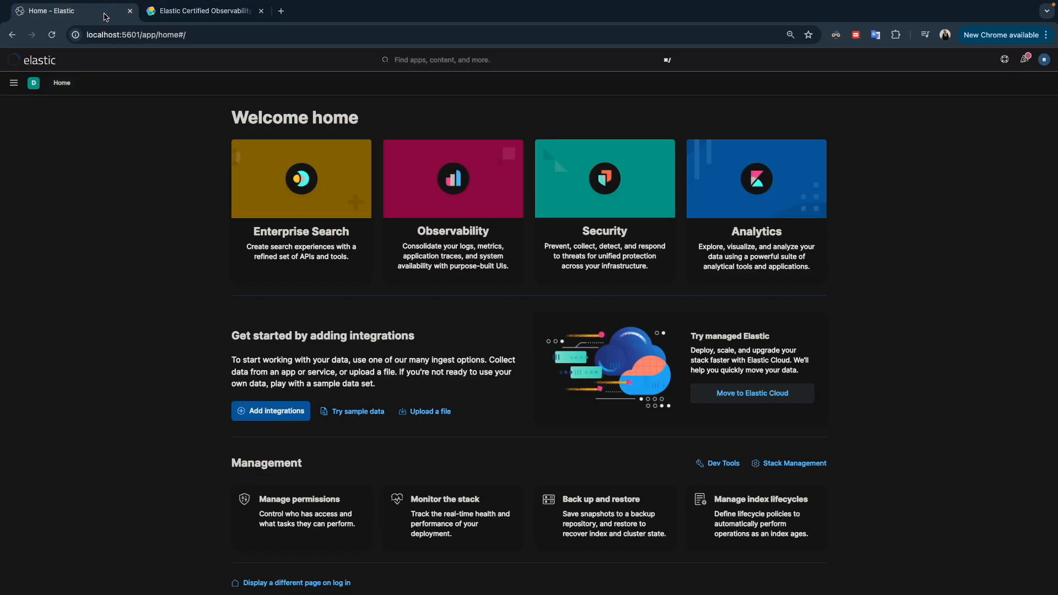
{"action": "left_click", "coordinate": [14, 83]}
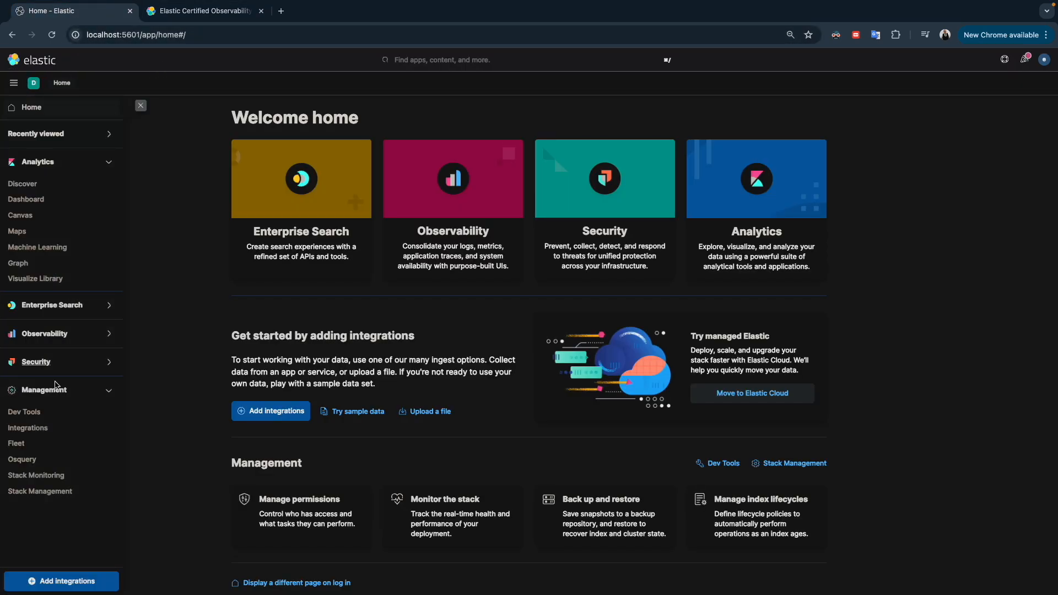
{"action": "left_click", "coordinate": [17, 444]}
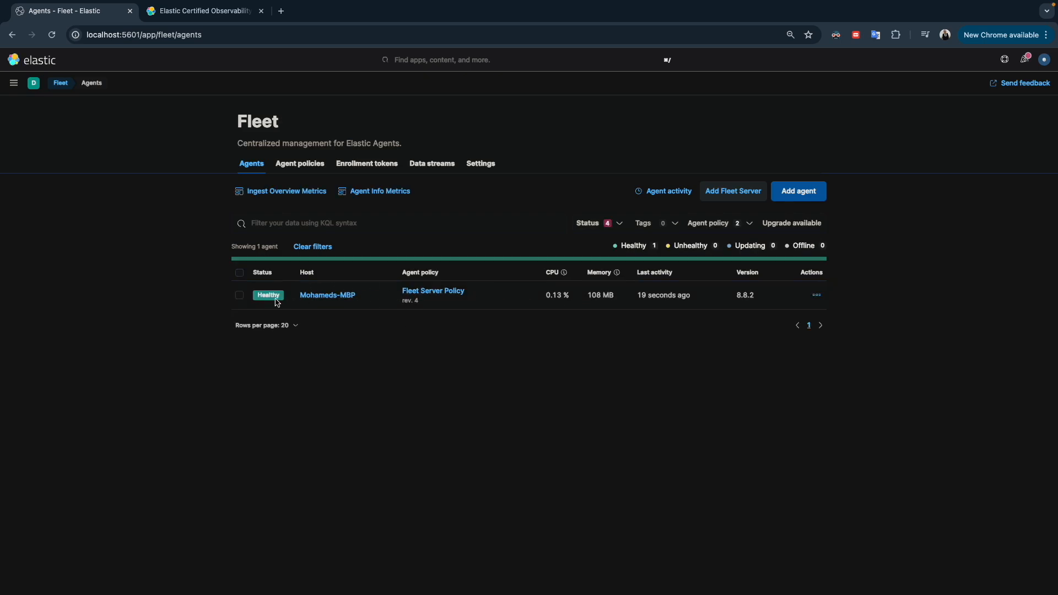
{"action": "left_click", "coordinate": [420, 291]}
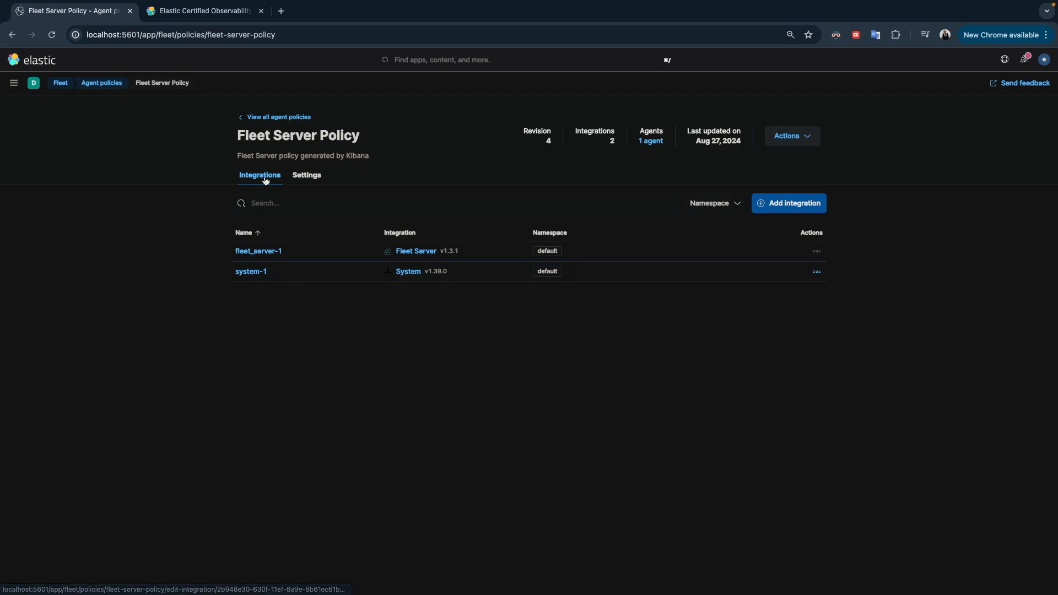
- Create an agent policy named Lab-preparation with system logs and metrics collection enabled
{"action": "left_click", "coordinate": [249, 119]}
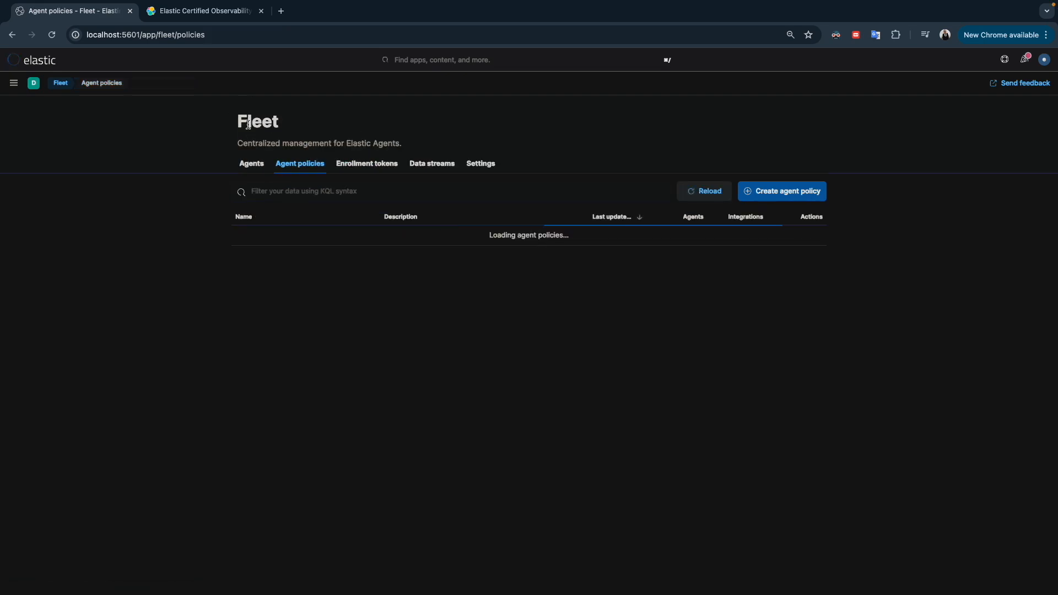
{"action": "left_click", "coordinate": [785, 191]}
{"action": "left_click", "coordinate": [784, 205]}
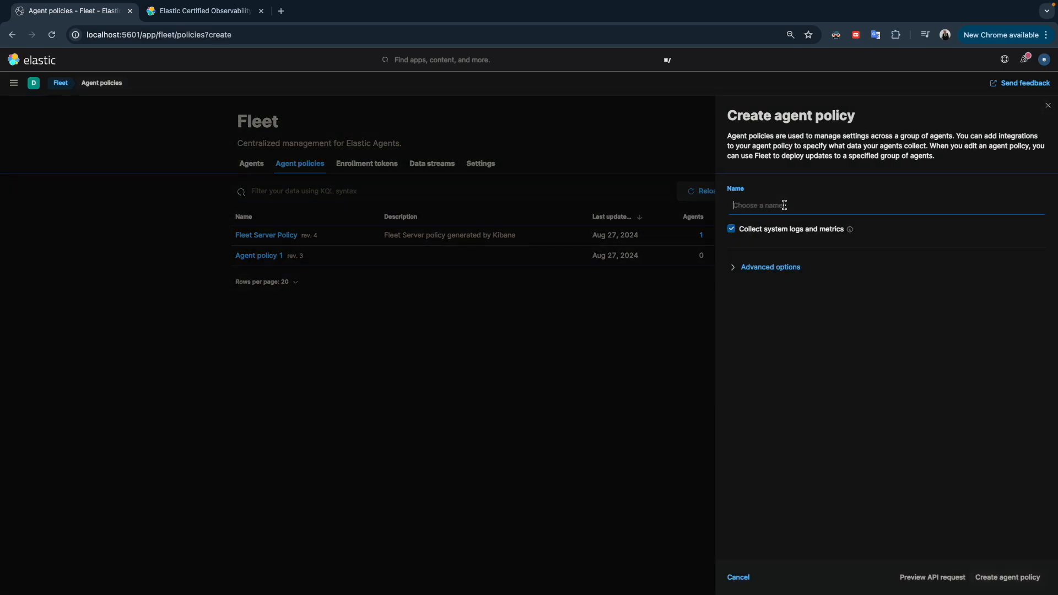
{"action": "type", "text": "La"}
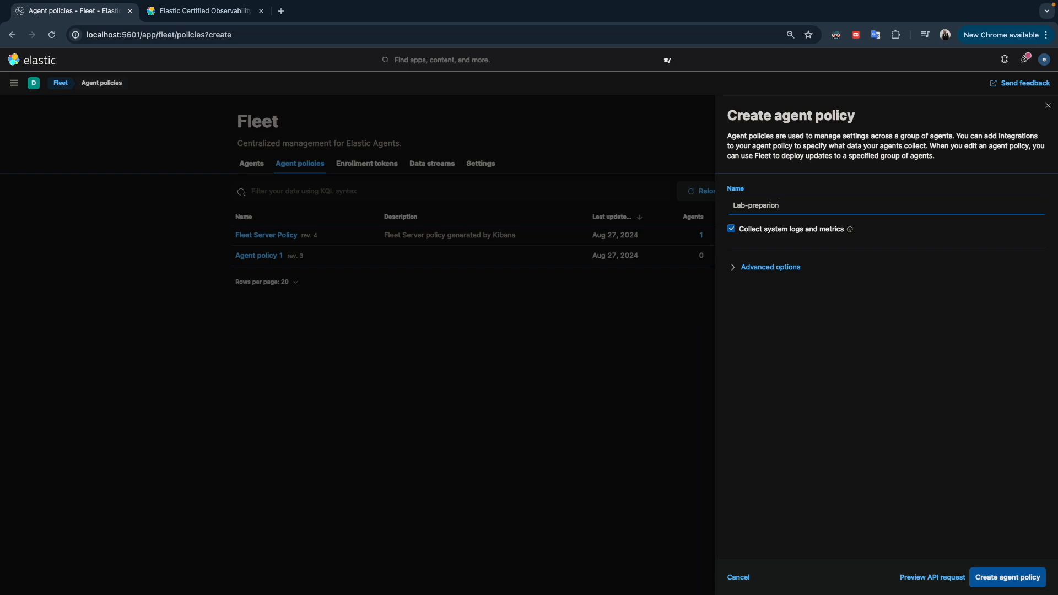
{"action": "type", "text": "b-preparation"}
{"action": "left_click", "coordinate": [994, 572]}
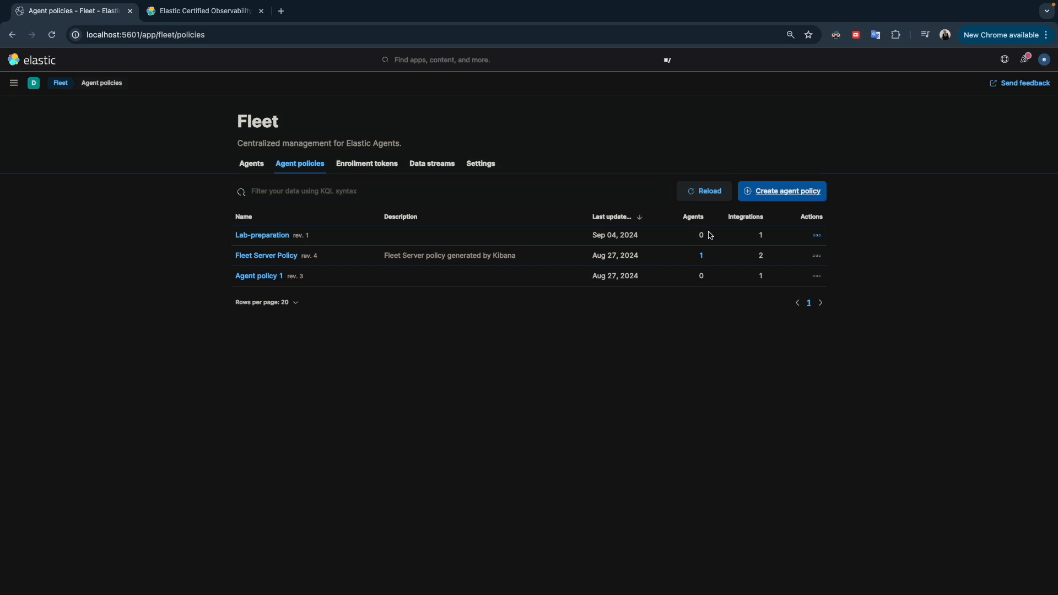
- From the Lab-preparation policy, search the integrations for "system" and open the System integration
{"action": "left_click", "coordinate": [269, 235]}
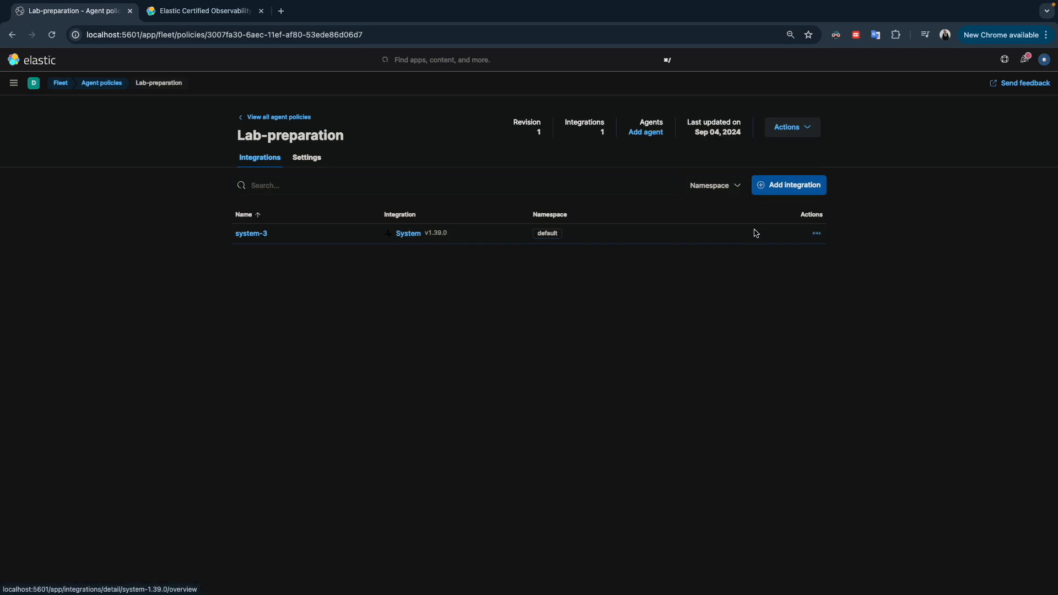
{"action": "left_click", "coordinate": [778, 190]}
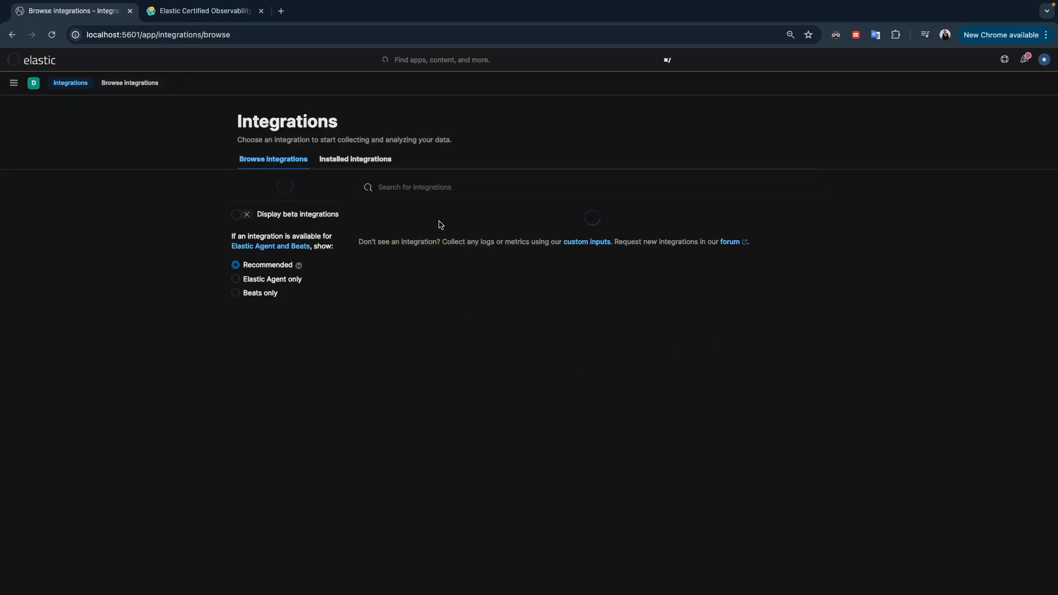
{"action": "left_click", "coordinate": [428, 188]}
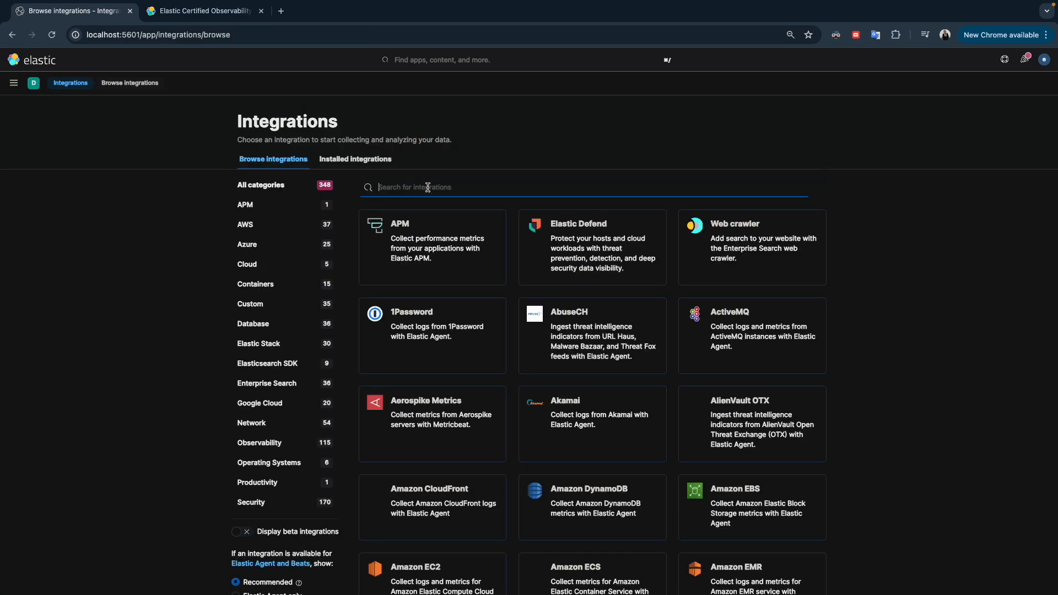
{"action": "type", "text": "sys"}
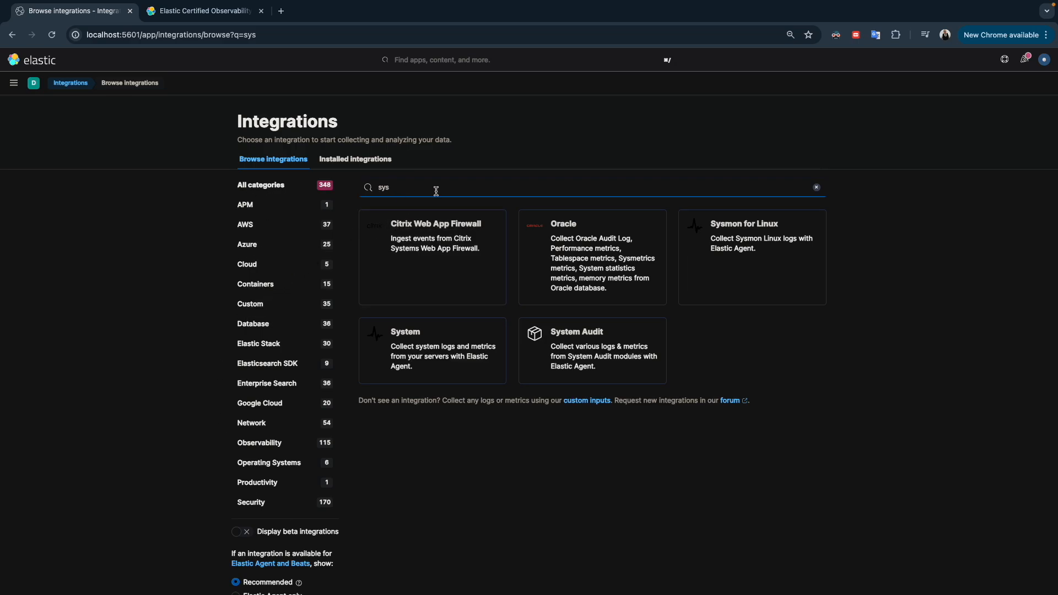
{"action": "type", "text": "tem"}
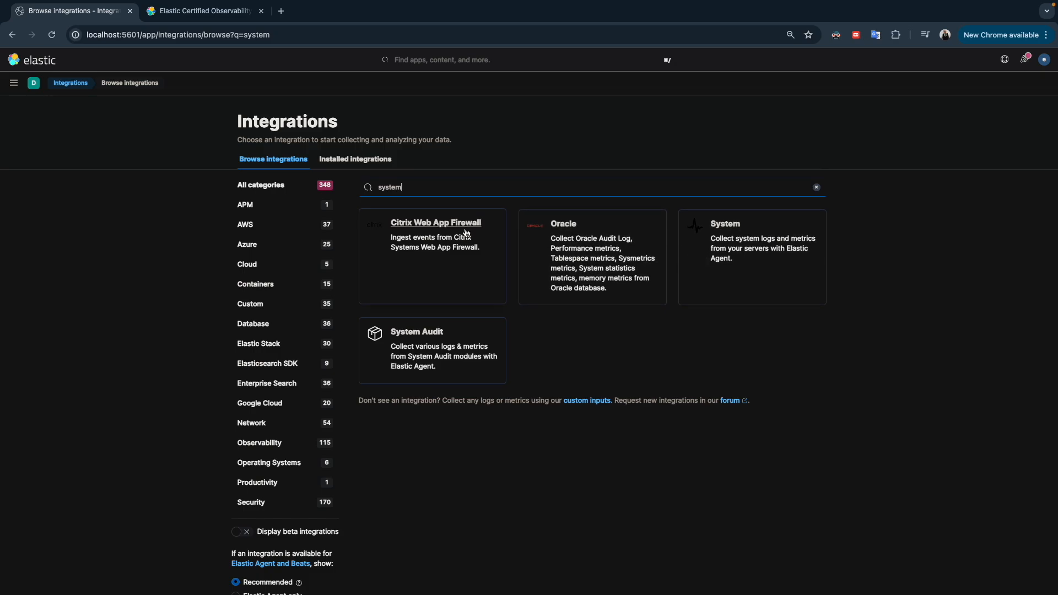
{"action": "left_click", "coordinate": [738, 224]}
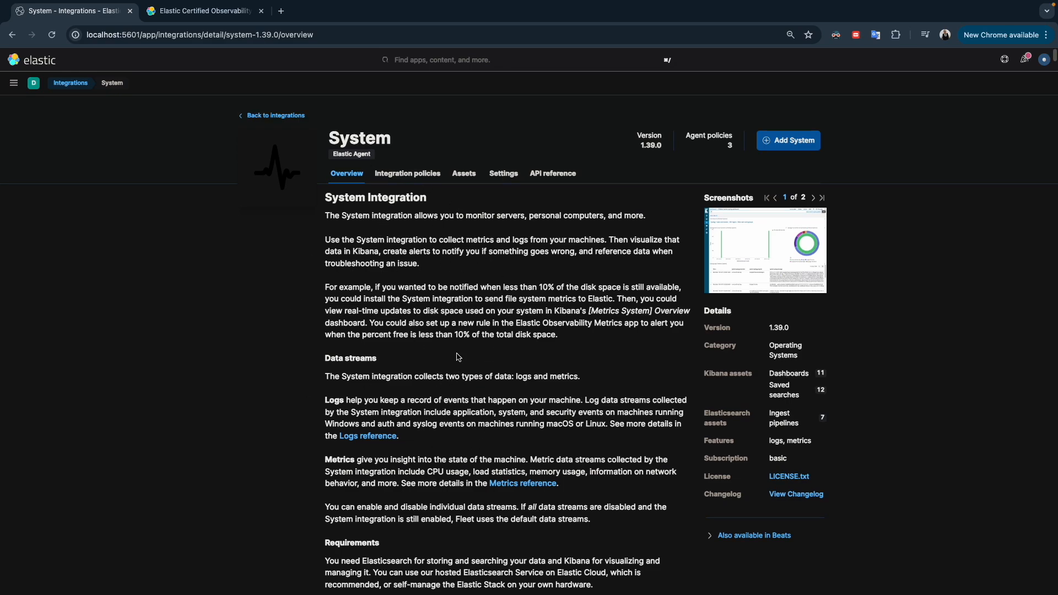
- Examine the System integration's overview, exported fields, screenshots, integration policies and assets
{"action": "scroll", "coordinate": [458, 354], "scroll_direction": "down", "scroll_amount": 15}
{"action": "scroll", "coordinate": [457, 354], "scroll_direction": "down", "scroll_amount": 5}
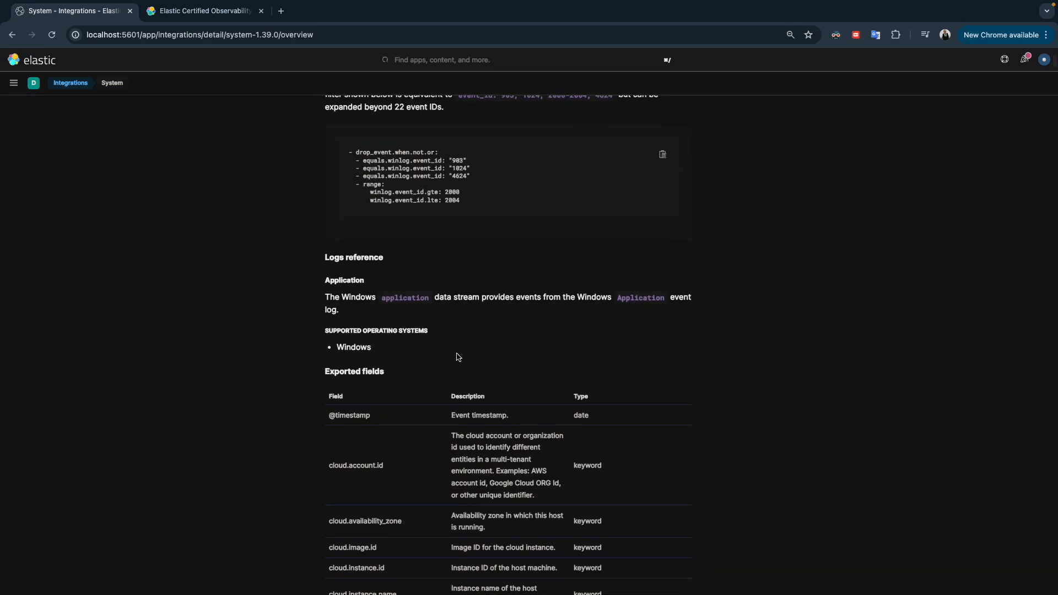
{"action": "scroll", "coordinate": [458, 357], "scroll_direction": "down", "scroll_amount": 12}
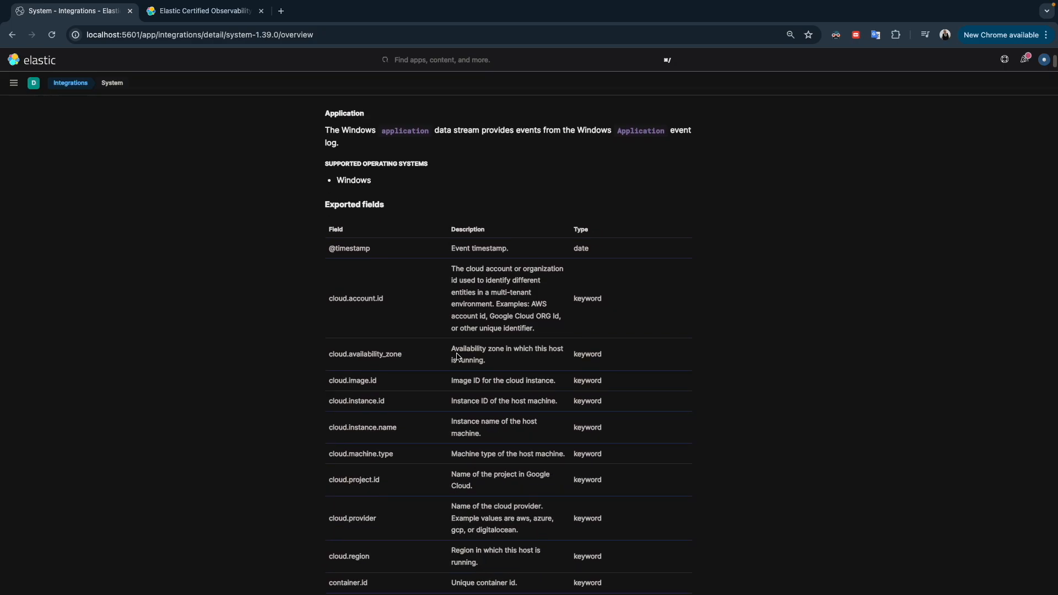
{"action": "scroll", "coordinate": [458, 399], "scroll_direction": "up", "scroll_amount": 20}
{"action": "scroll", "coordinate": [457, 399], "scroll_direction": "up", "scroll_amount": 20}
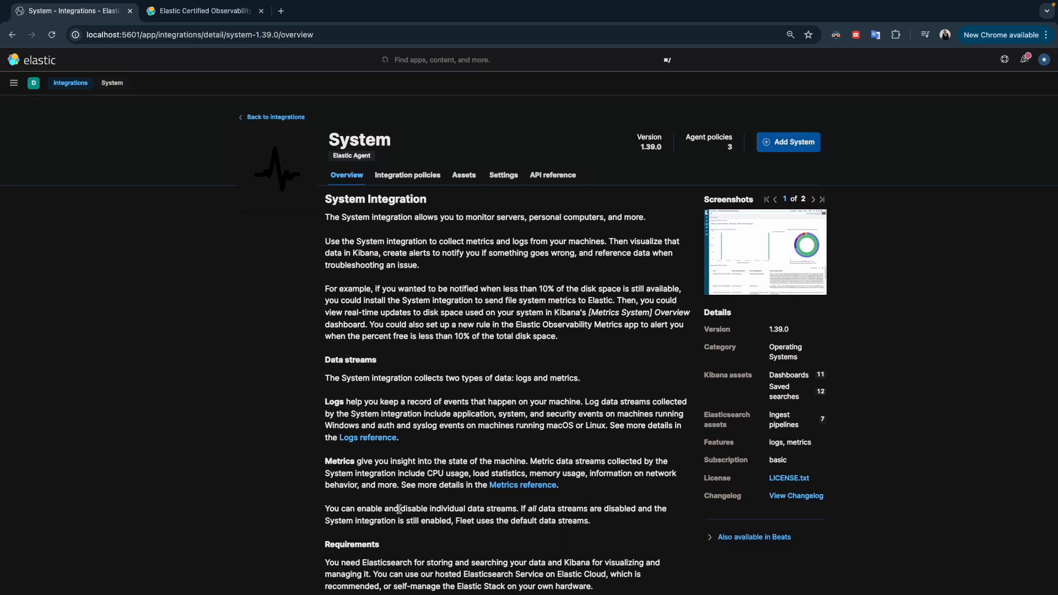
{"action": "left_click", "coordinate": [813, 199]}
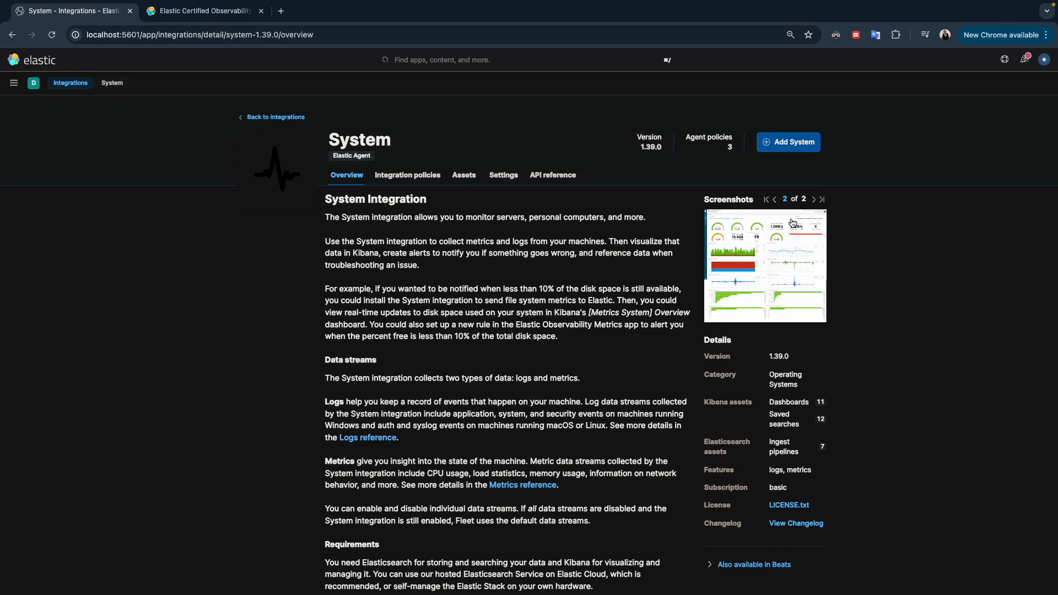
{"action": "left_click", "coordinate": [775, 201]}
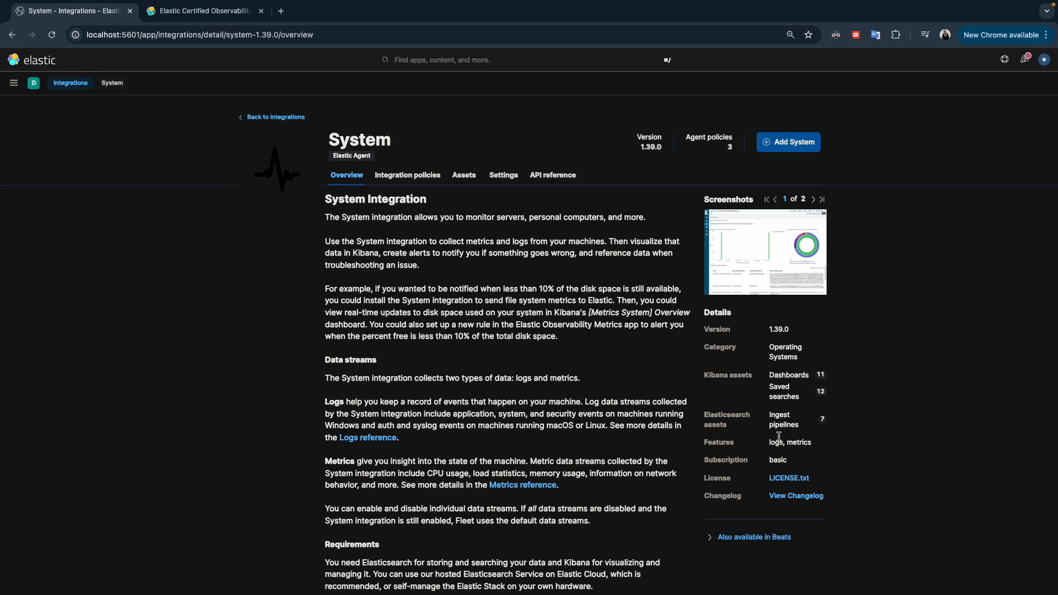
{"action": "left_click", "coordinate": [410, 176]}
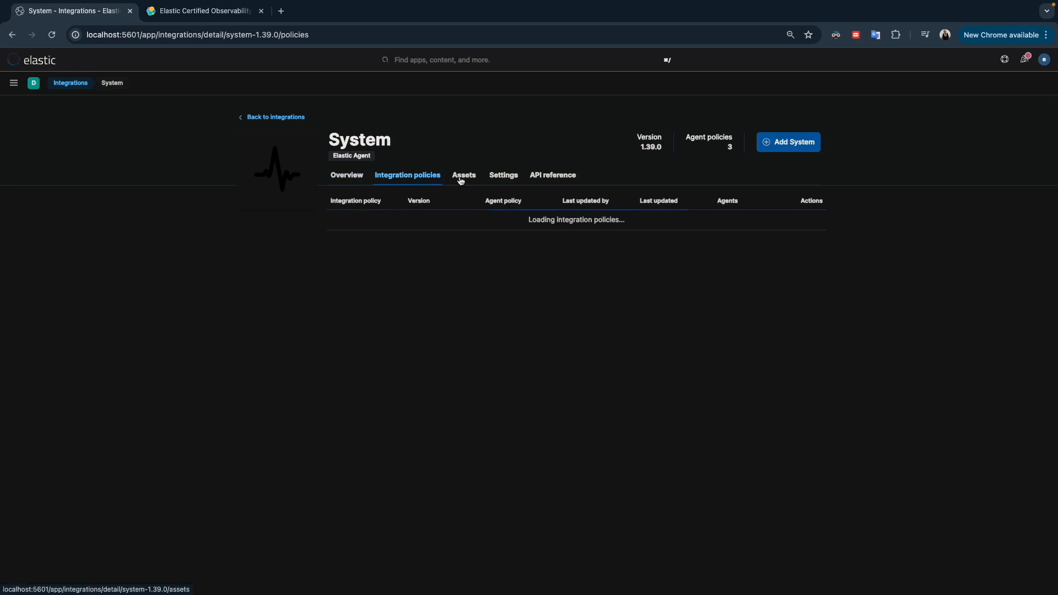
{"action": "left_click", "coordinate": [460, 181]}
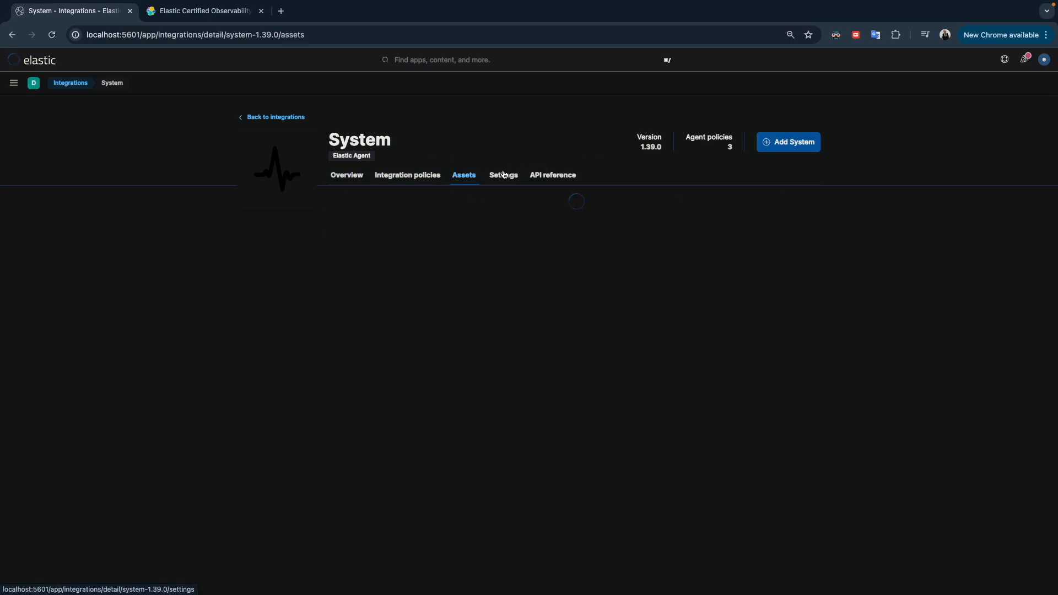
- Start adding System to the Lab-preparation policy, enable only log collection from System instances, and expand its default settings
{"action": "left_click", "coordinate": [788, 142]}
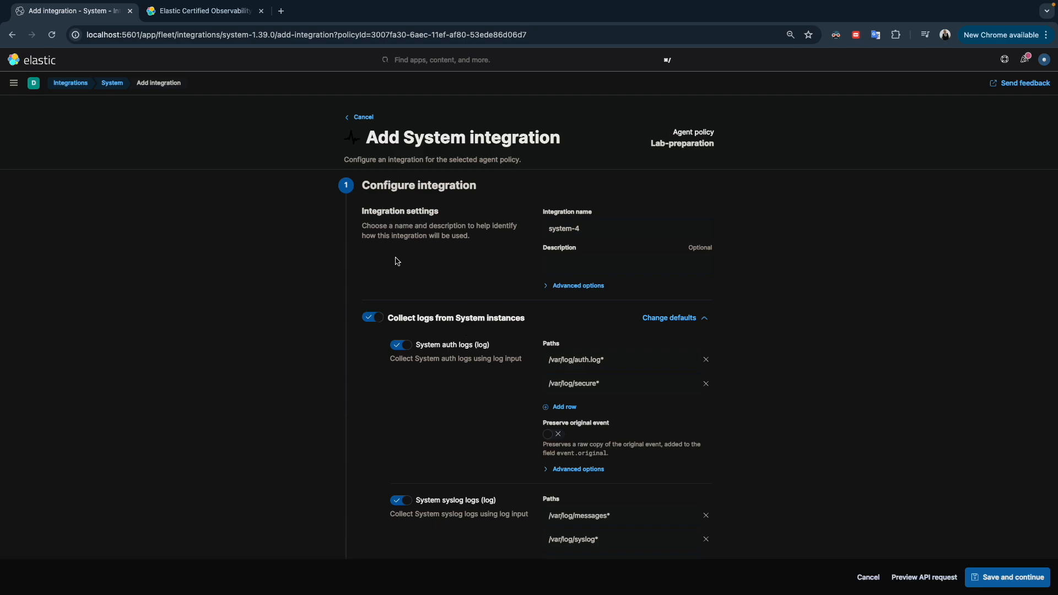
{"action": "left_click", "coordinate": [392, 322]}
{"action": "left_click", "coordinate": [373, 355]}
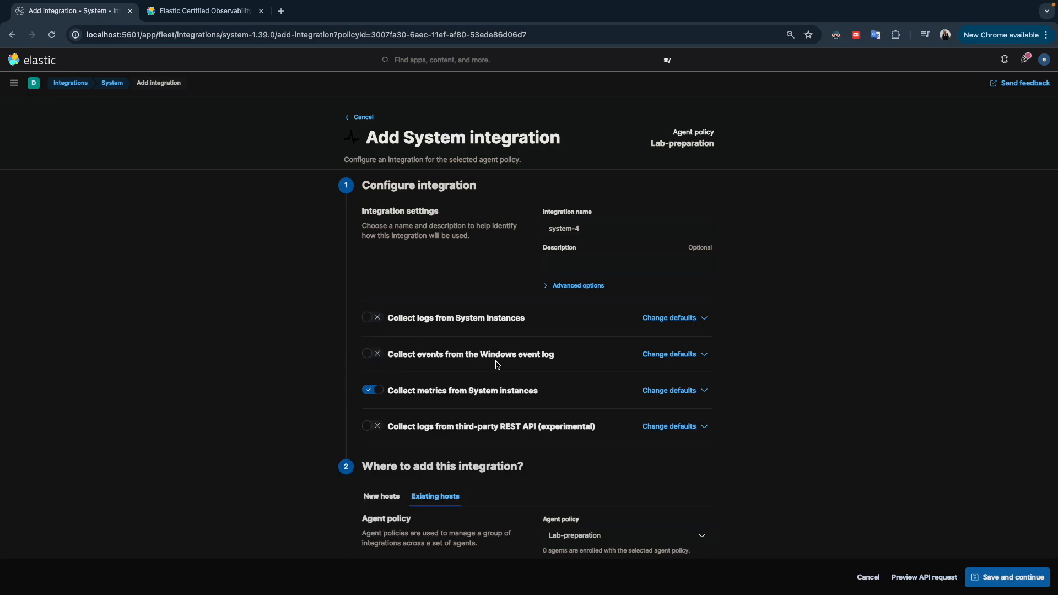
{"action": "left_click", "coordinate": [377, 392]}
{"action": "left_click", "coordinate": [373, 324]}
{"action": "left_click", "coordinate": [670, 319]}
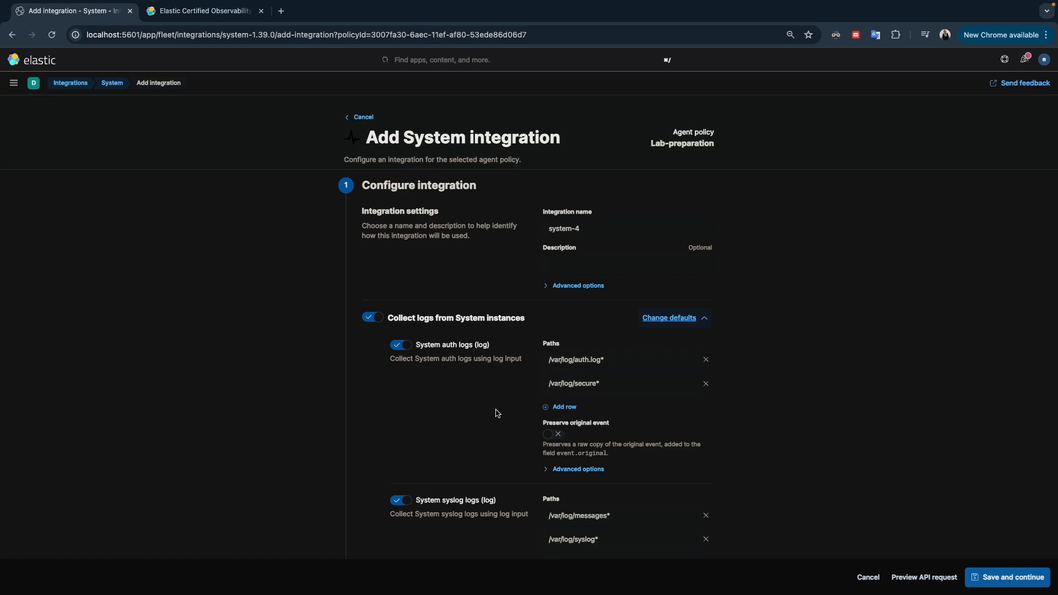
- Try adding the path /var/log/auth_1.log* to the System auth logs, and remove that row again
{"action": "scroll", "coordinate": [496, 419], "scroll_direction": "down", "scroll_amount": 3}
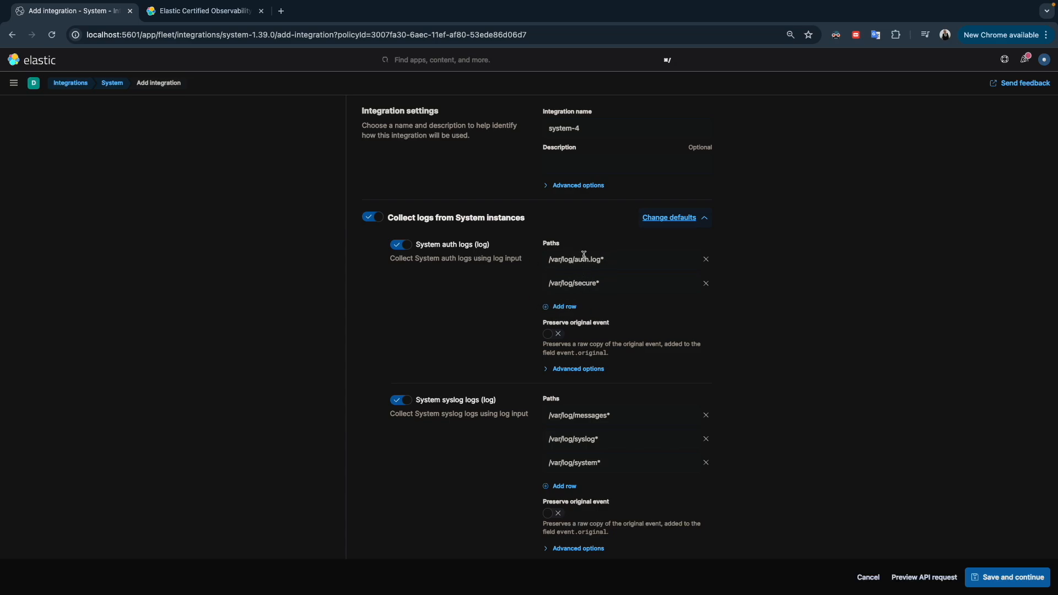
{"action": "left_click", "coordinate": [565, 307]}
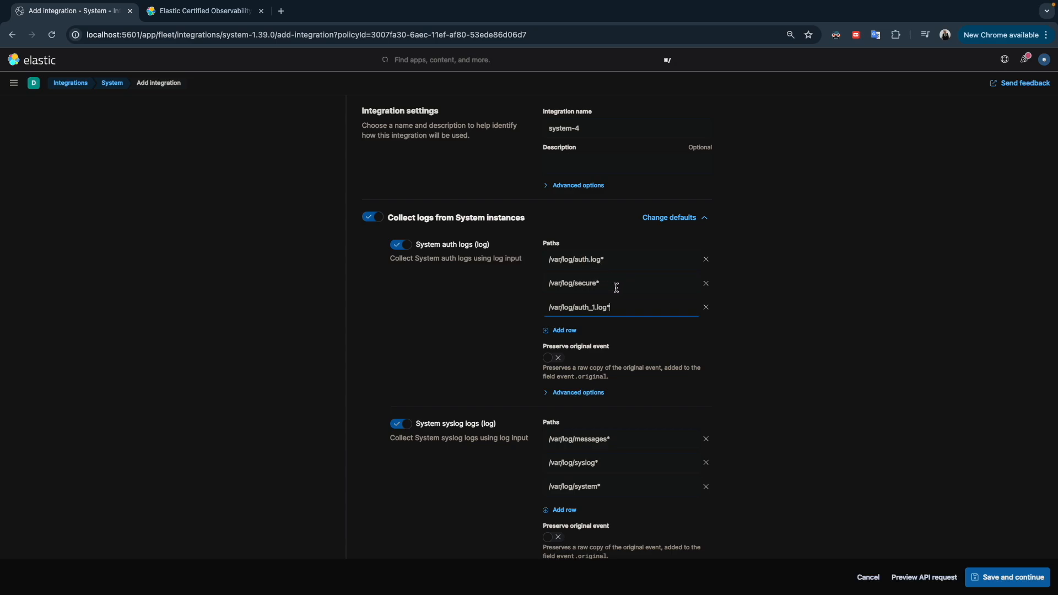
{"action": "left_click", "coordinate": [706, 308]}
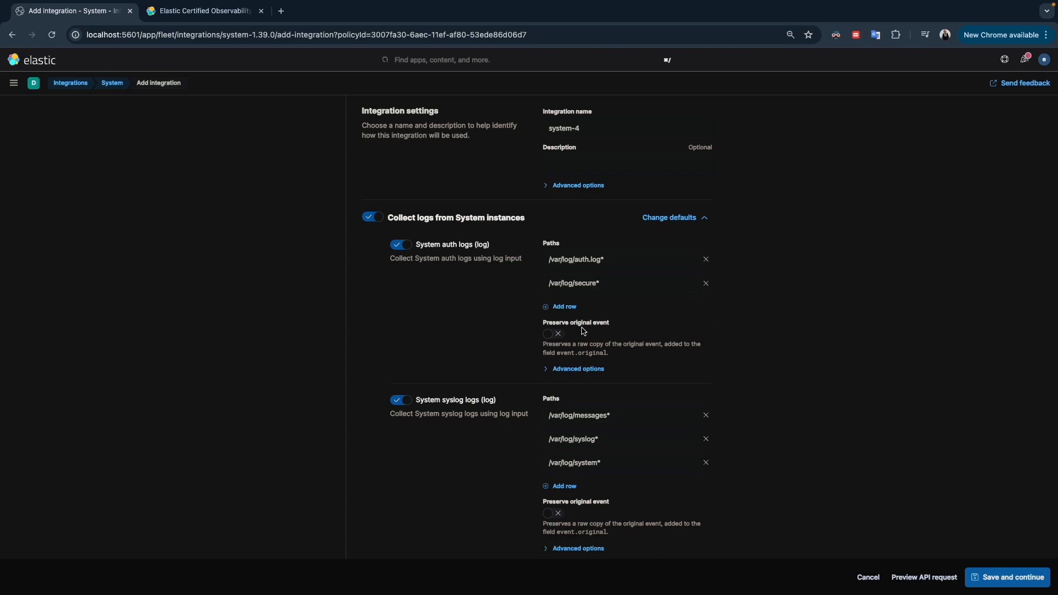
- Enable preserving the original event for the System auth logs
{"action": "scroll", "coordinate": [504, 363], "scroll_direction": "down", "scroll_amount": 3}
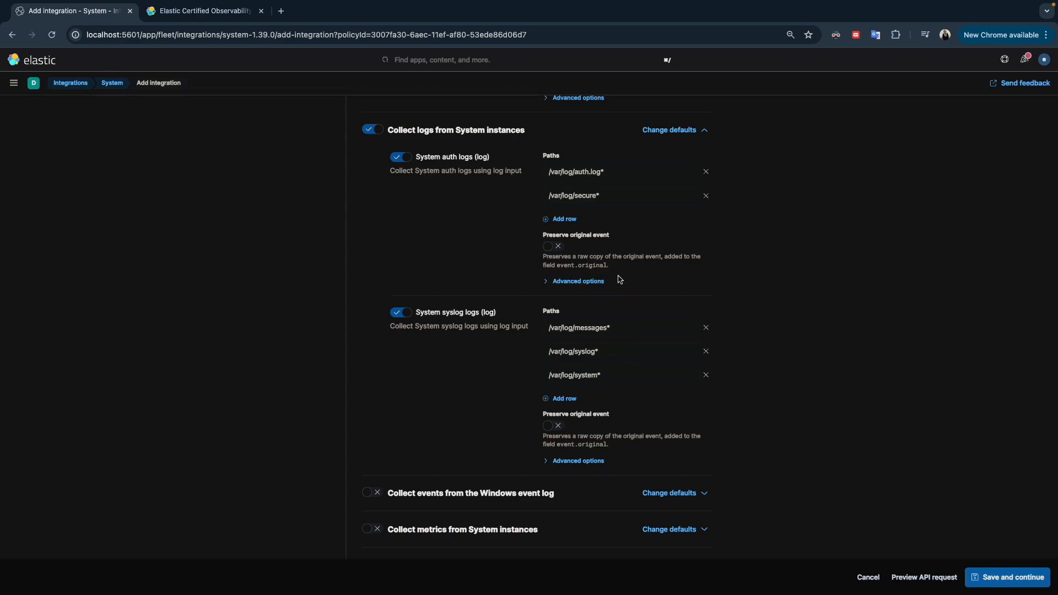
{"action": "left_click", "coordinate": [554, 247]}
{"action": "left_click", "coordinate": [553, 247]}
{"action": "left_click", "coordinate": [553, 247]}
- Try ignoring System auth log events older than 48h, set the limit back to 72h, and collapse the advanced options
{"action": "left_click", "coordinate": [552, 282]}
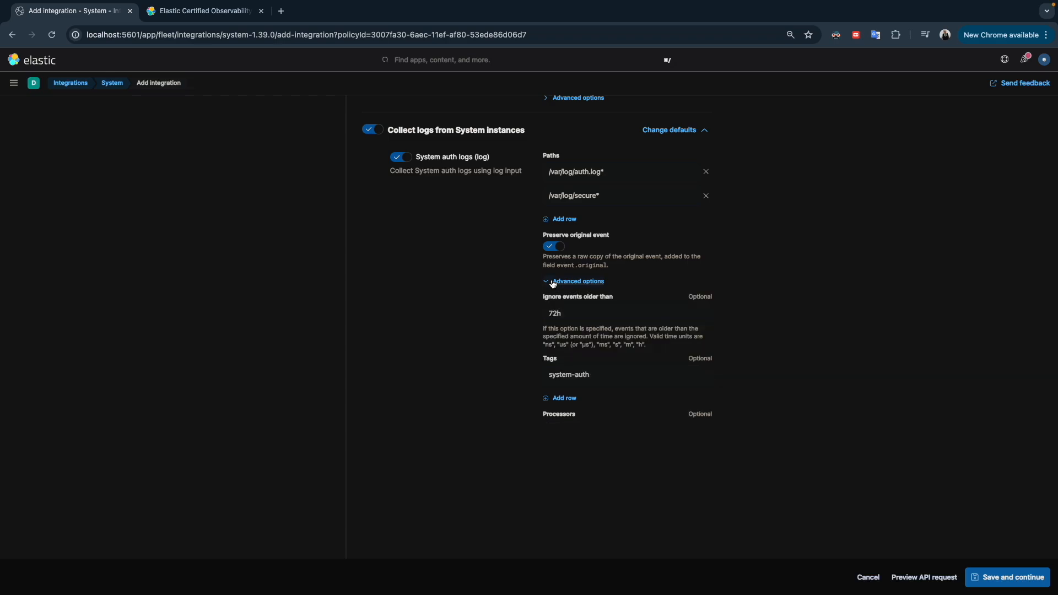
{"action": "left_click", "coordinate": [558, 314]}
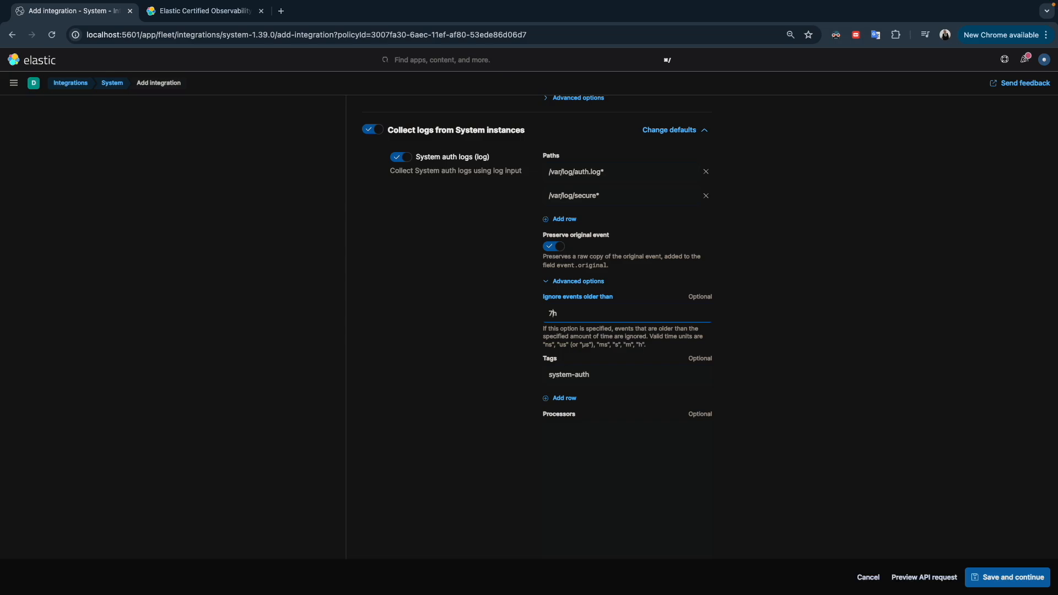
{"action": "type", "text": "48"}
{"action": "scroll", "coordinate": [619, 396], "scroll_direction": "down", "scroll_amount": 3}
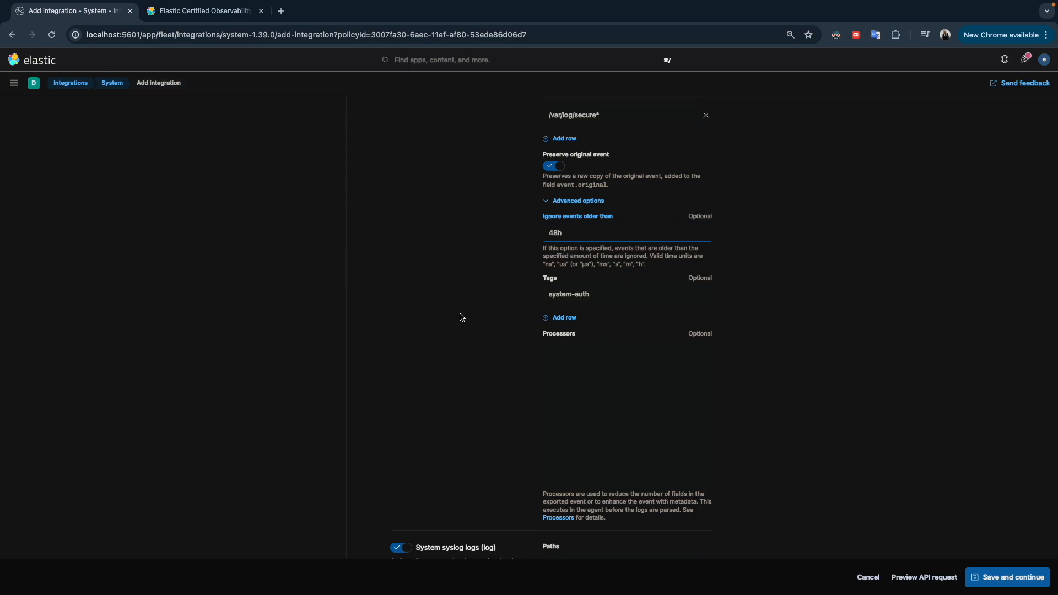
{"action": "key", "text": "BackSpace"}
{"action": "type", "text": "72h"}
{"action": "left_click", "coordinate": [547, 202]}
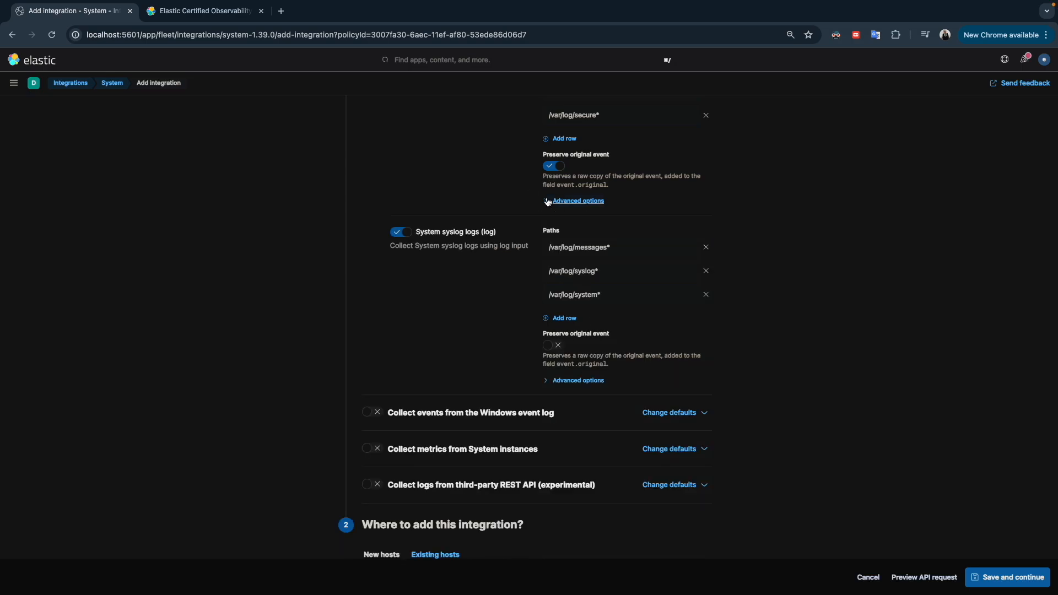
{"action": "scroll", "coordinate": [498, 288], "scroll_direction": "up", "scroll_amount": 6}
{"action": "scroll", "coordinate": [499, 278], "scroll_direction": "down", "scroll_amount": 3}
{"action": "scroll", "coordinate": [500, 277], "scroll_direction": "down", "scroll_amount": 4}
{"action": "scroll", "coordinate": [482, 158], "scroll_direction": "up", "scroll_amount": 5}
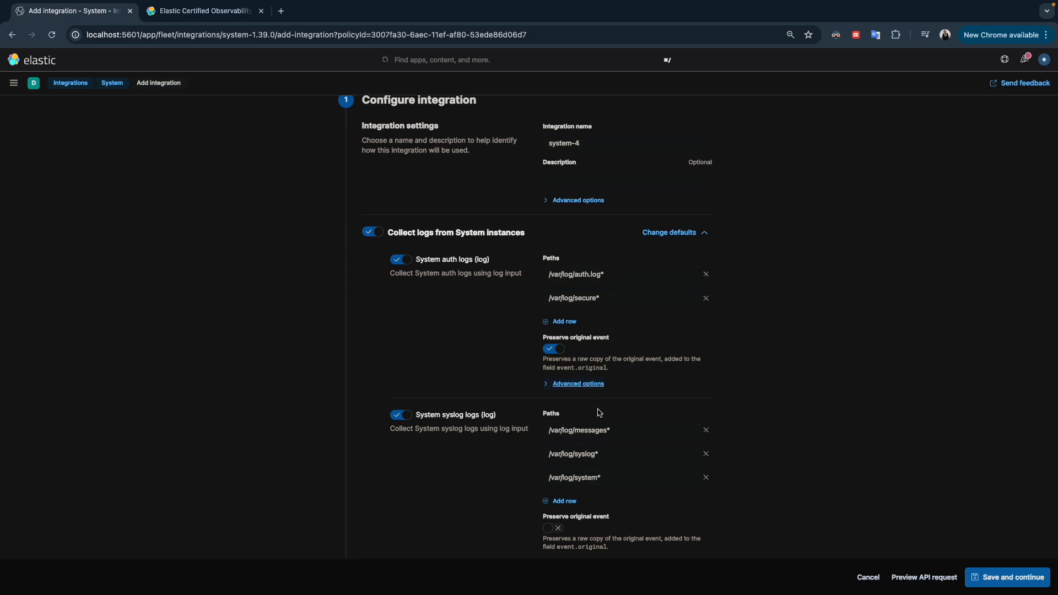
- Disable preserving the original event for the System auth logs
{"action": "scroll", "coordinate": [600, 347], "scroll_direction": "down", "scroll_amount": 2}
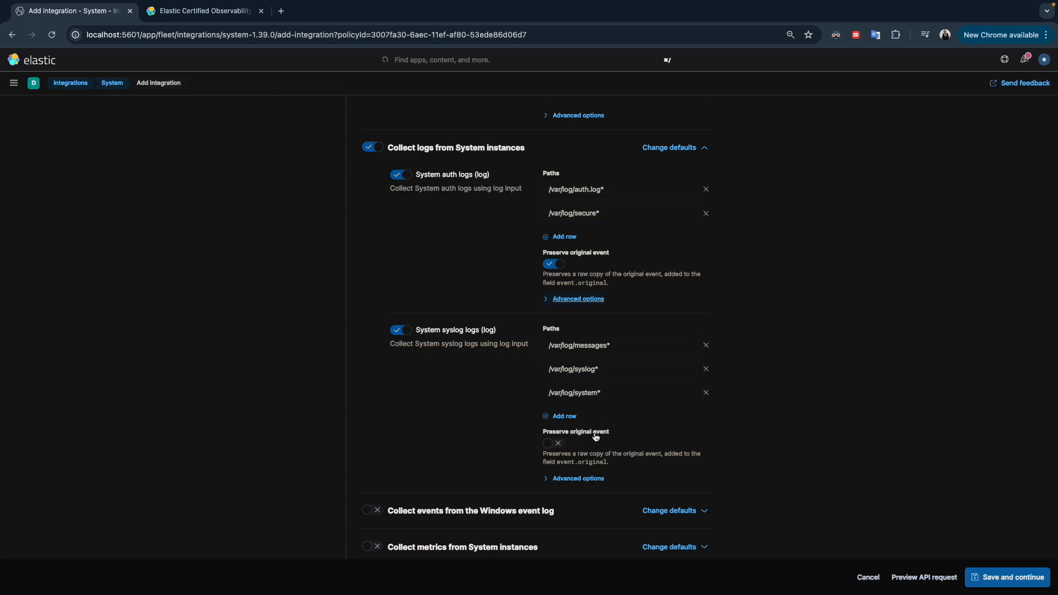
{"action": "left_click", "coordinate": [563, 267]}
{"action": "left_click", "coordinate": [568, 299]}
{"action": "left_click", "coordinate": [569, 299]}
- Expand the advanced options of the System syslog logs, try adding a second tag row, and remove it again
{"action": "left_click", "coordinate": [570, 479]}
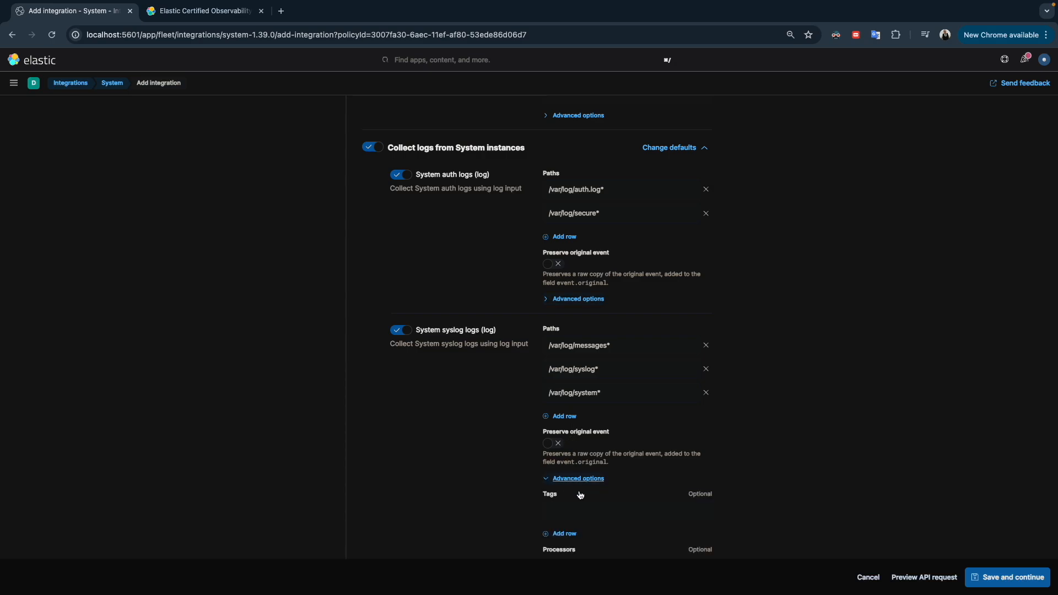
{"action": "scroll", "coordinate": [580, 495], "scroll_direction": "down", "scroll_amount": 3}
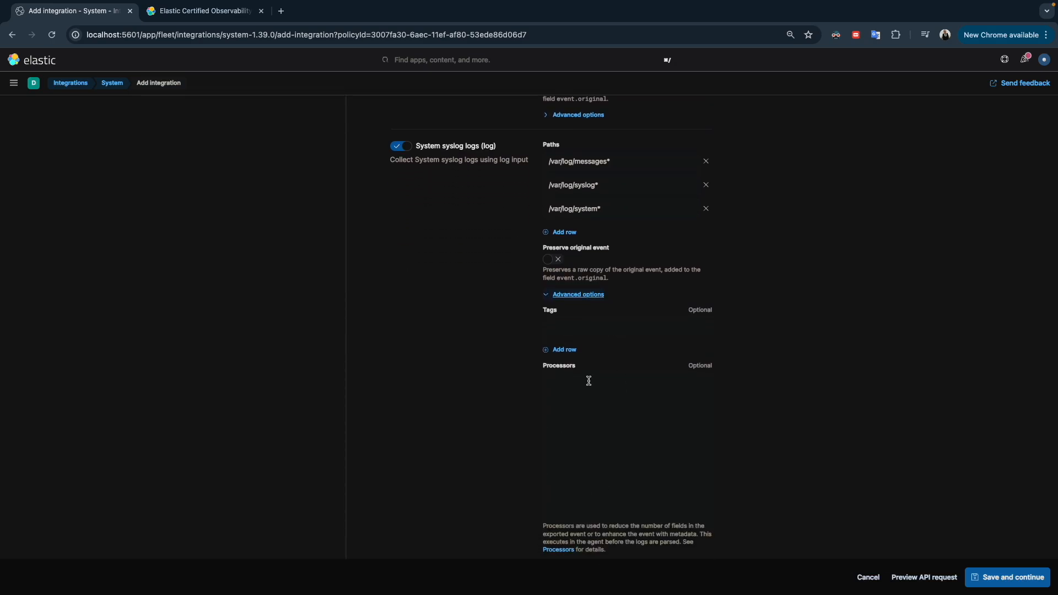
{"action": "left_click", "coordinate": [563, 349]}
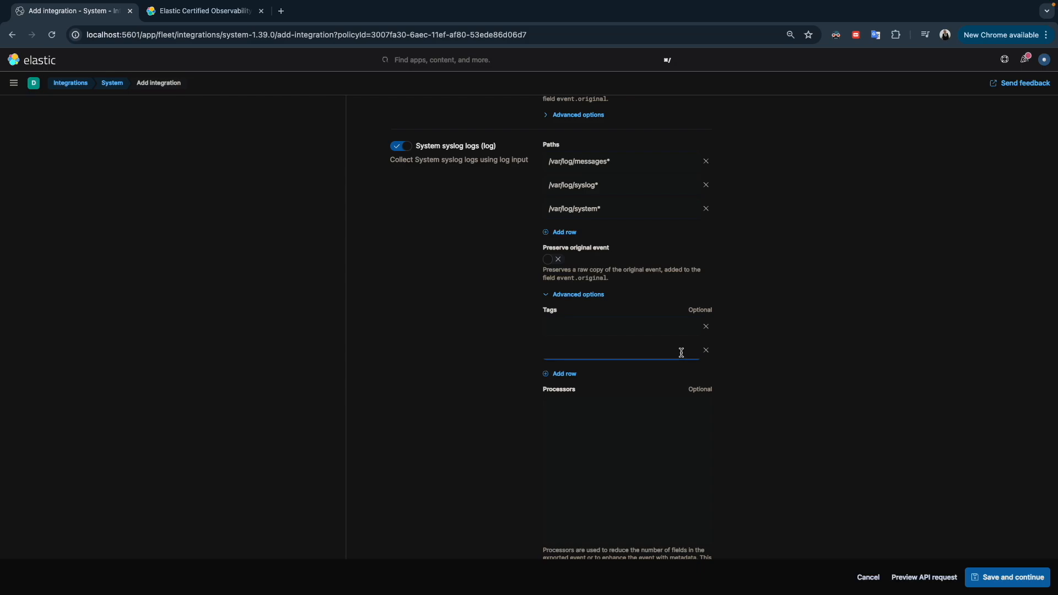
{"action": "left_click", "coordinate": [706, 350]}
{"action": "left_click", "coordinate": [551, 319]}
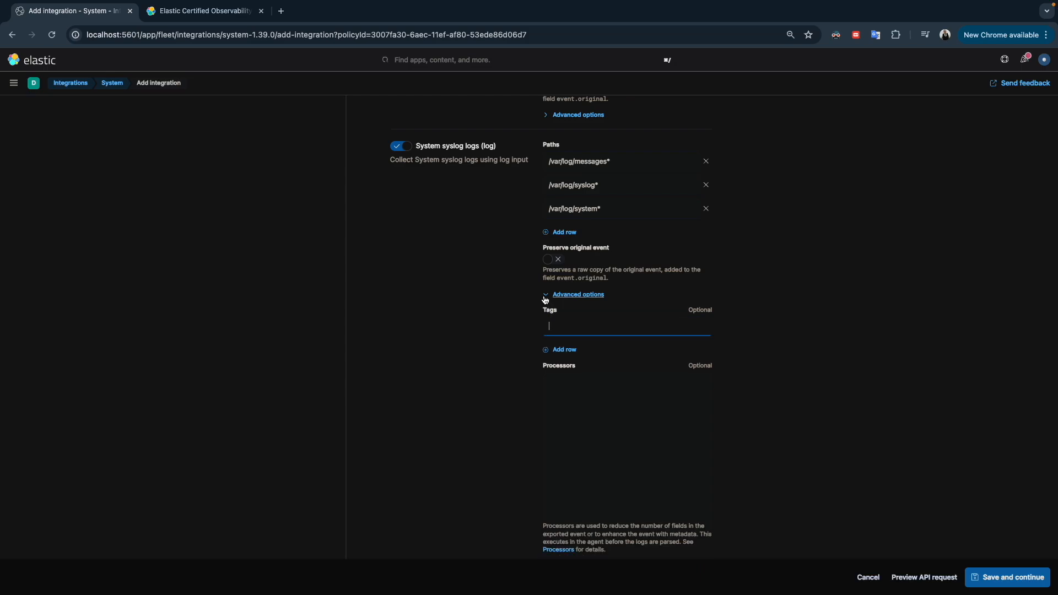
- Review the System integration's remaining log and collection settings and the agent policies offered for existing hosts
{"action": "scroll", "coordinate": [492, 379], "scroll_direction": "down", "scroll_amount": 5}
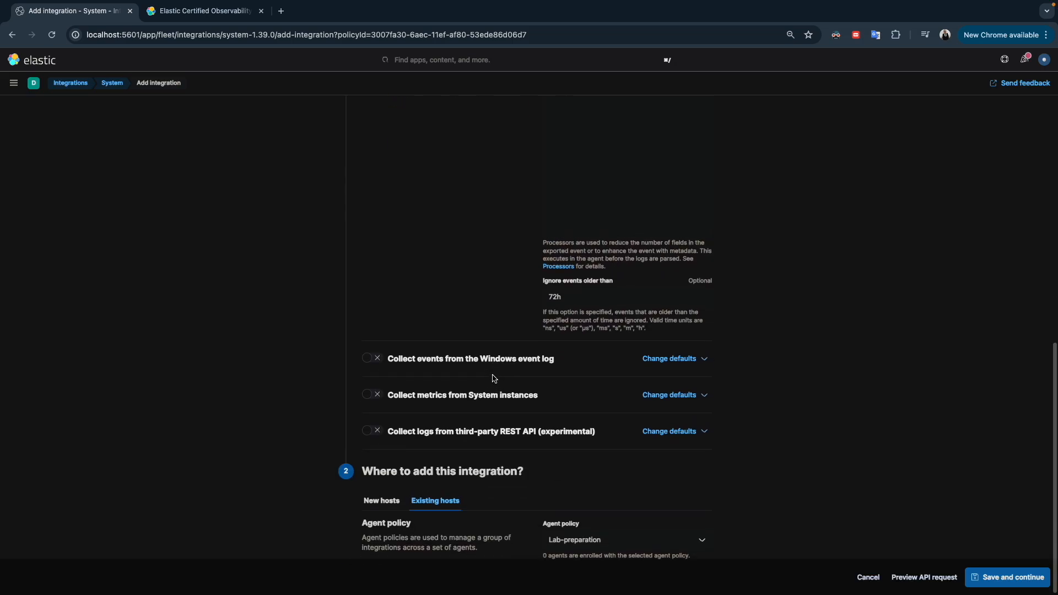
{"action": "scroll", "coordinate": [493, 379], "scroll_direction": "up", "scroll_amount": 1}
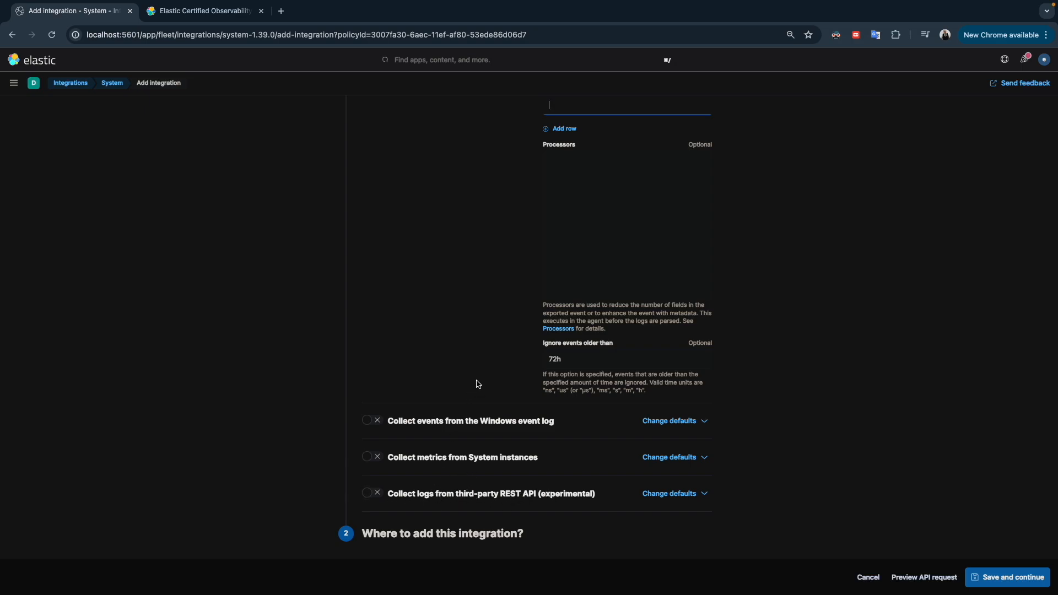
{"action": "scroll", "coordinate": [476, 382], "scroll_direction": "down", "scroll_amount": 1}
{"action": "scroll", "coordinate": [474, 342], "scroll_direction": "down", "scroll_amount": 2}
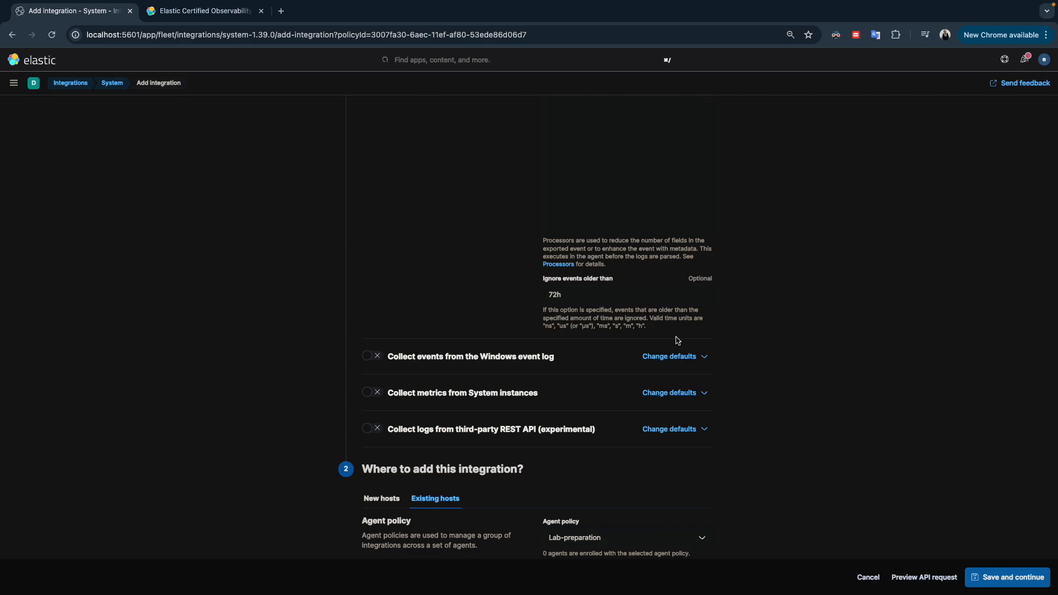
{"action": "scroll", "coordinate": [677, 340], "scroll_direction": "up", "scroll_amount": 10}
{"action": "scroll", "coordinate": [678, 340], "scroll_direction": "up", "scroll_amount": 4}
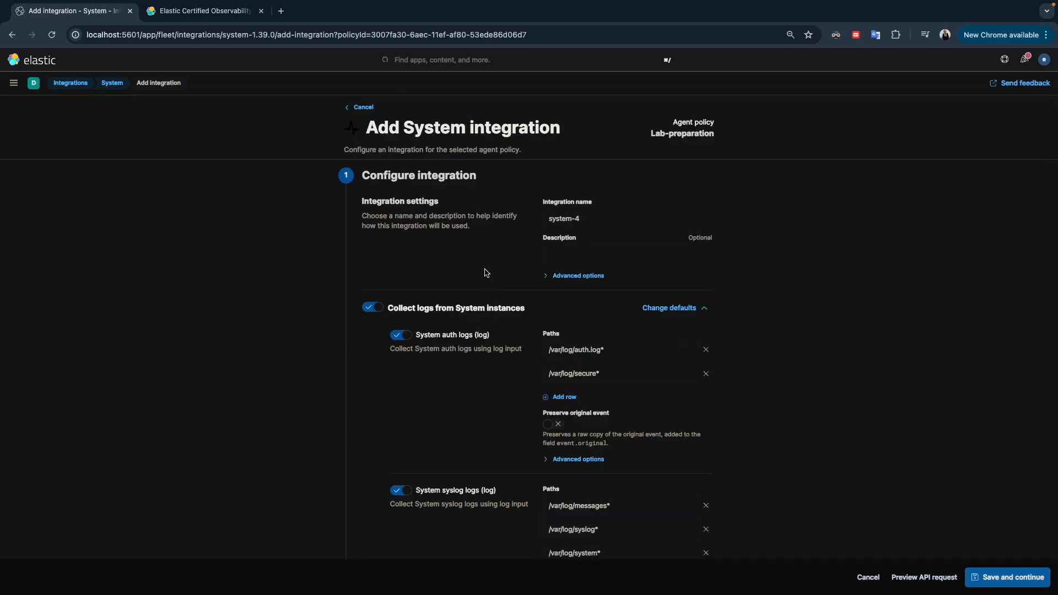
{"action": "scroll", "coordinate": [486, 272], "scroll_direction": "down", "scroll_amount": 10}
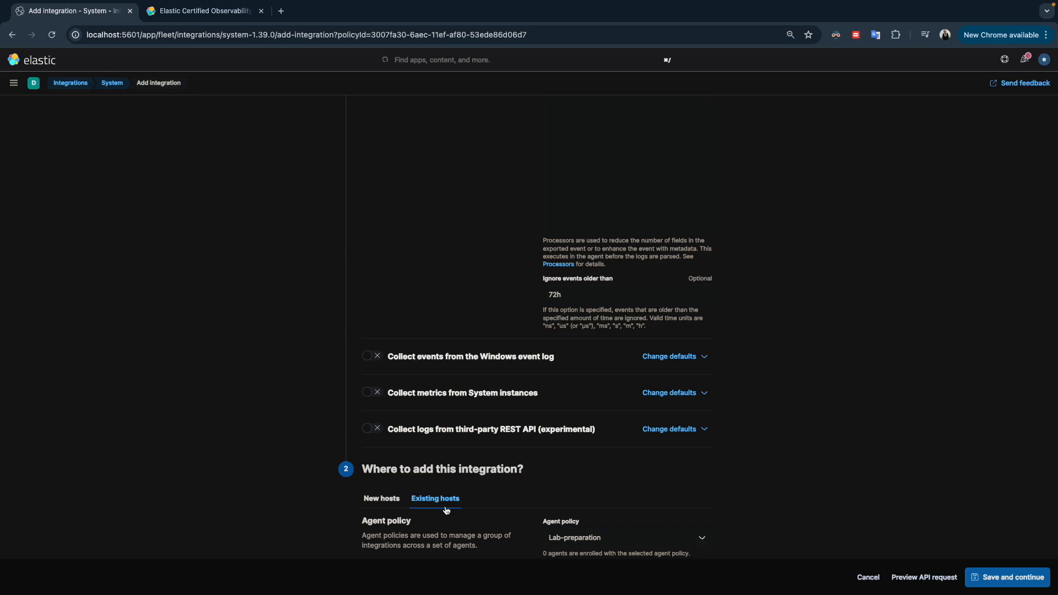
{"action": "left_click", "coordinate": [601, 541]}
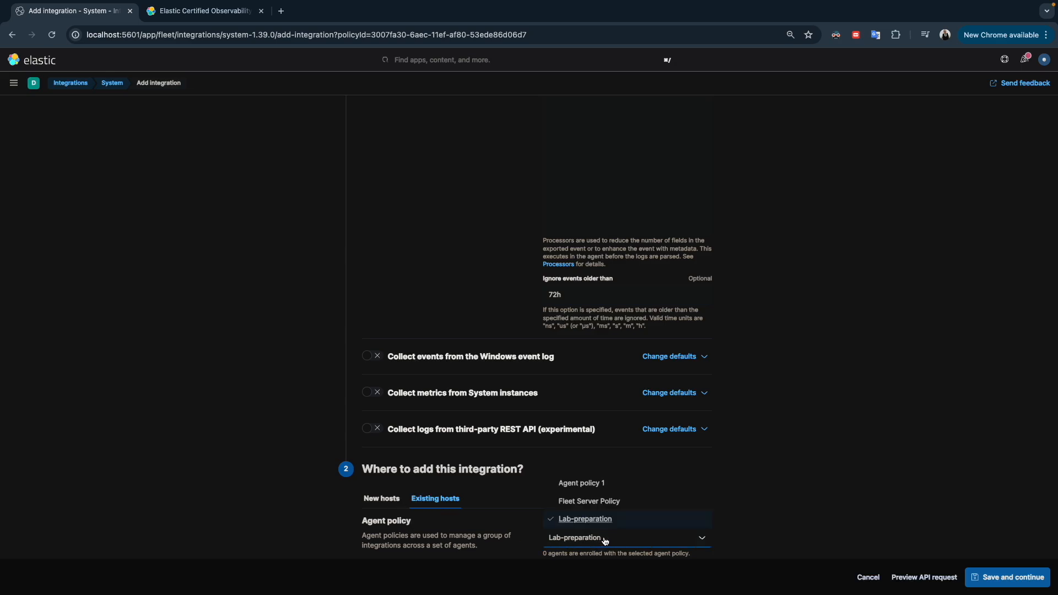
{"action": "left_click", "coordinate": [772, 441]}
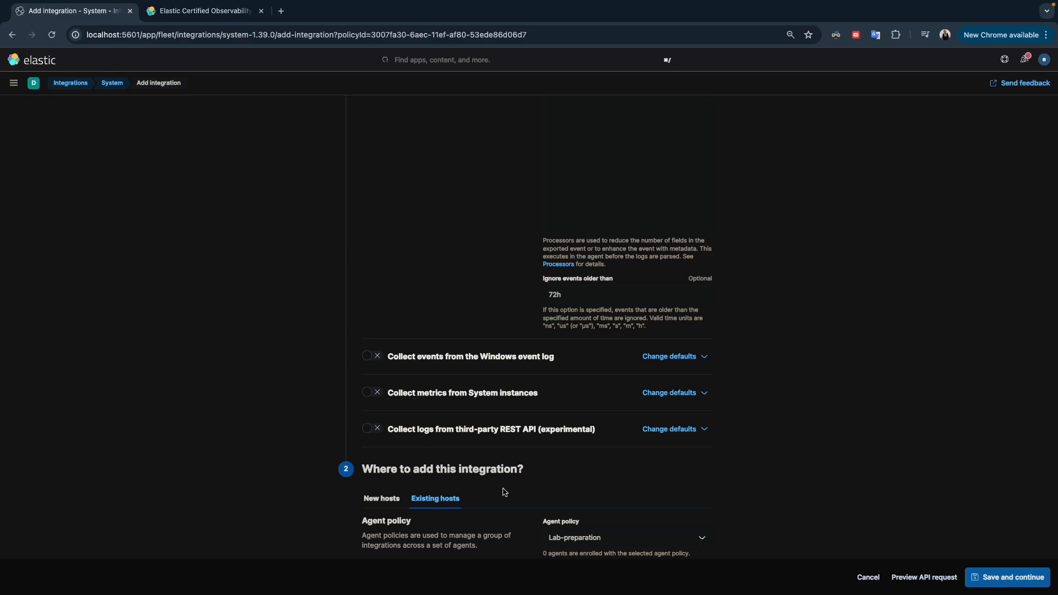
{"action": "scroll", "coordinate": [561, 355], "scroll_direction": "down", "scroll_amount": 1}
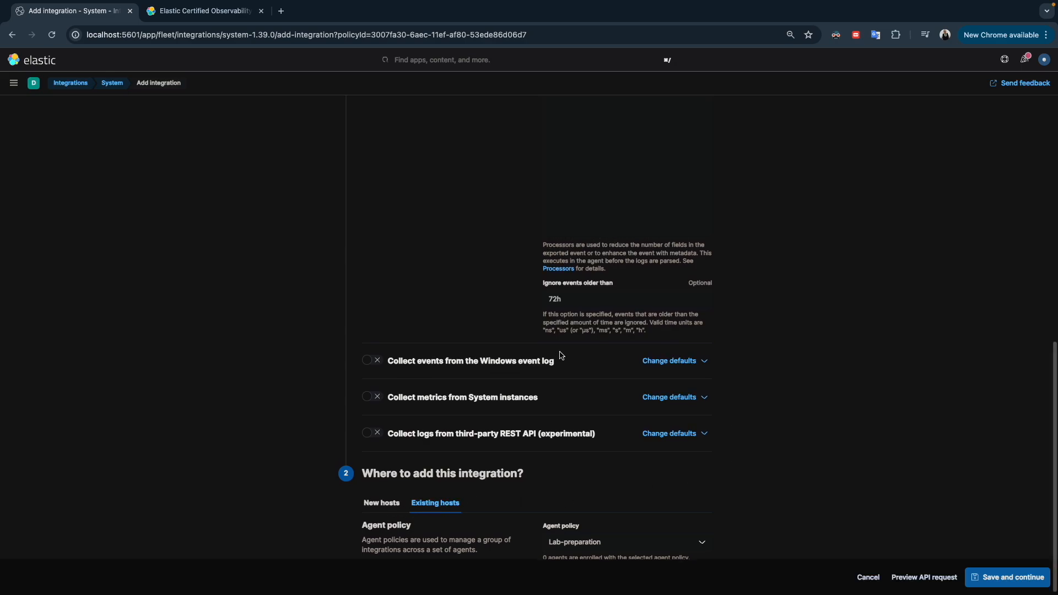
{"action": "scroll", "coordinate": [530, 355], "scroll_direction": "up", "scroll_amount": 1}
{"action": "scroll", "coordinate": [528, 349], "scroll_direction": "down", "scroll_amount": 1}
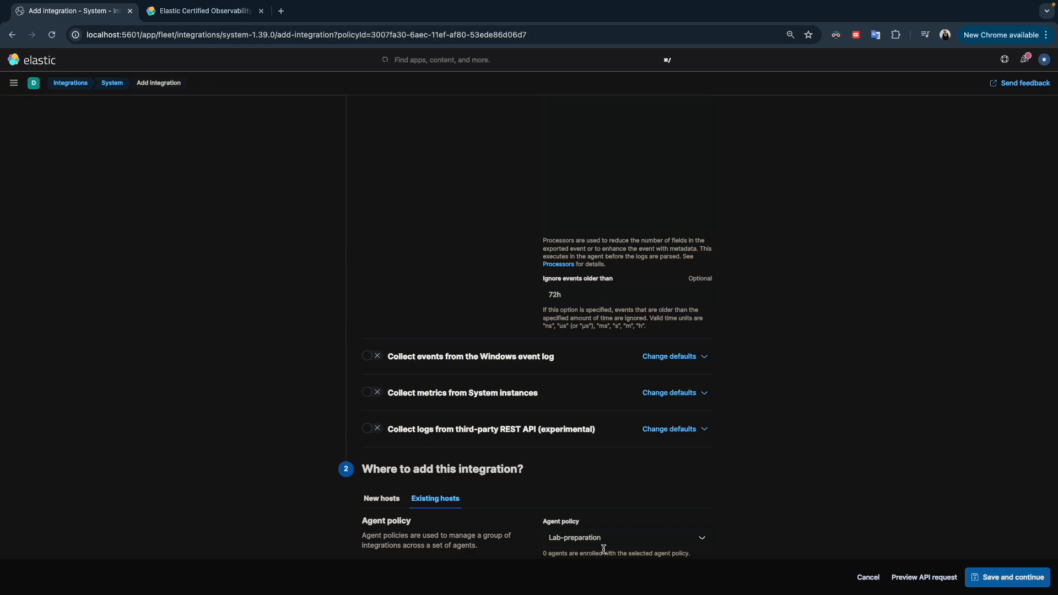
- Save the System integration to the Lab-preparation policy, view the Elastic Agent enrollment instructions, and close them
{"action": "left_click", "coordinate": [984, 579]}
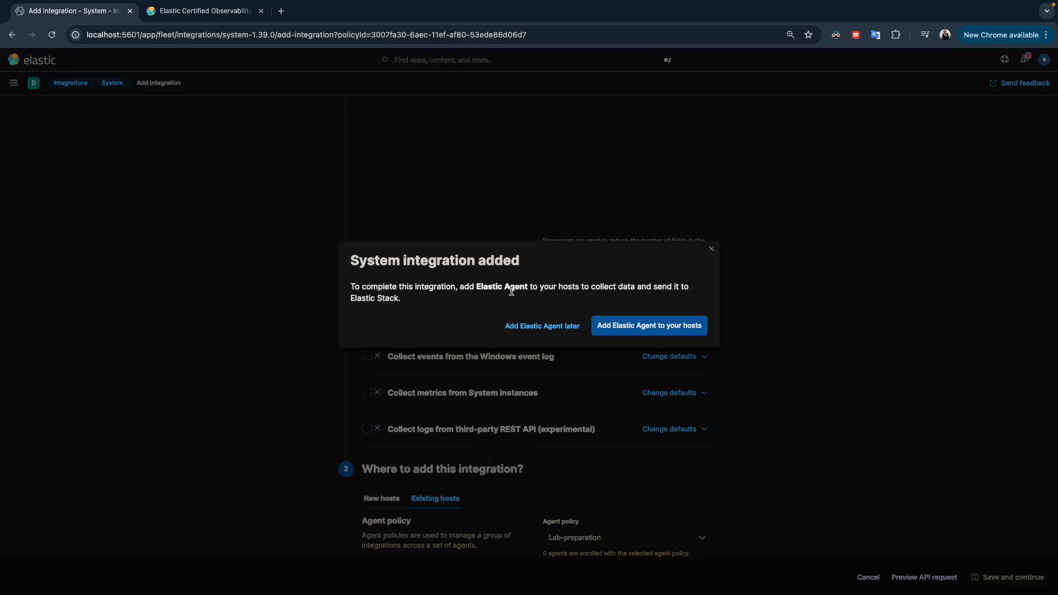
{"action": "left_click", "coordinate": [638, 327]}
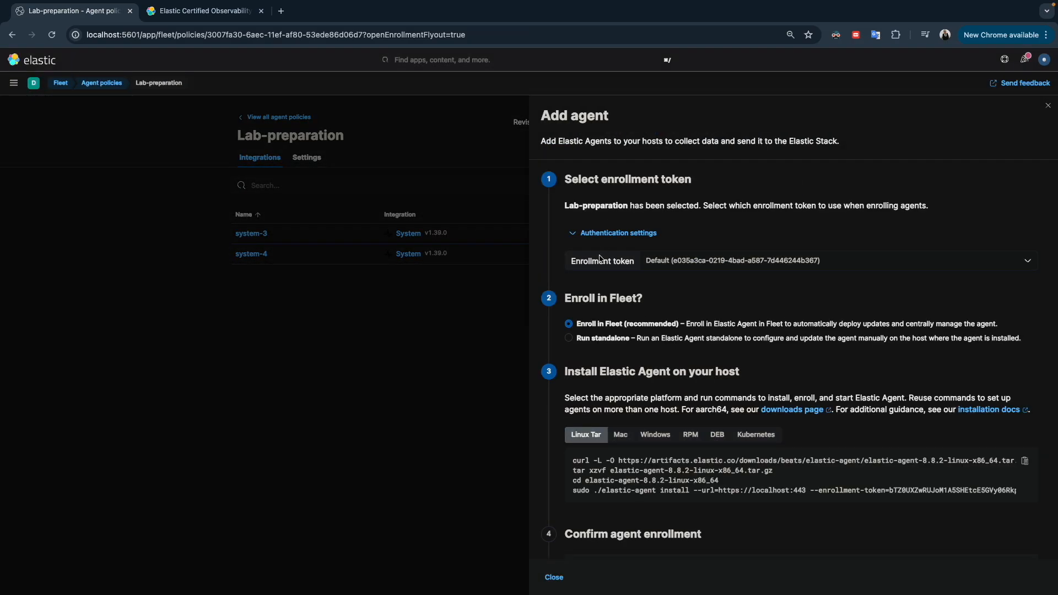
{"action": "scroll", "coordinate": [604, 370], "scroll_direction": "down", "scroll_amount": 3}
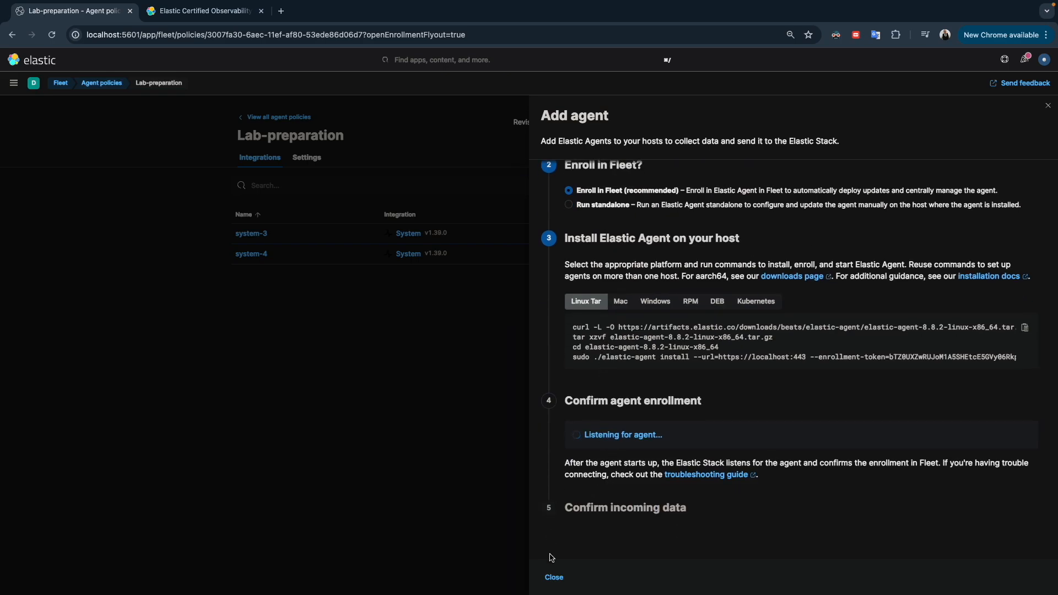
{"action": "left_click", "coordinate": [553, 578]}
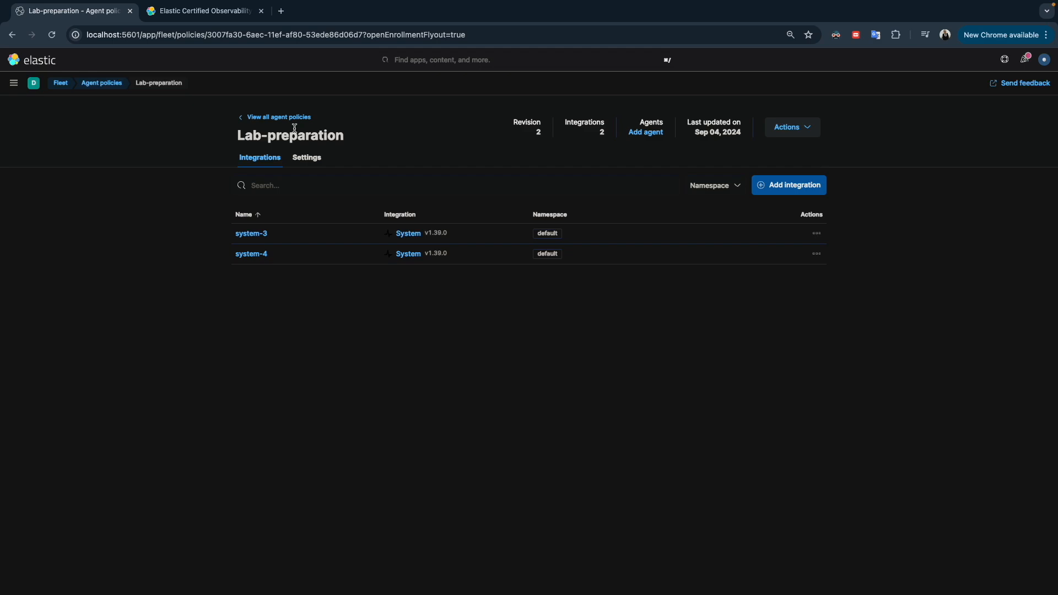
- Open the system-4 integration from the Lab-preparation policy, look over its settings, and leave without changes
{"action": "left_click", "coordinate": [255, 253]}
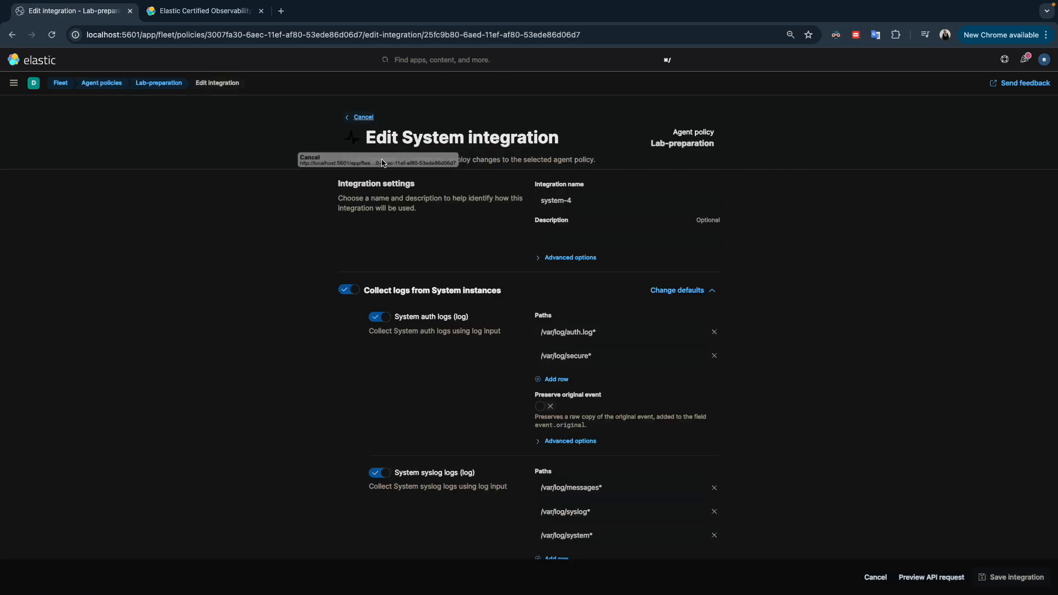
{"action": "scroll", "coordinate": [545, 412], "scroll_direction": "down", "scroll_amount": 4}
{"action": "scroll", "coordinate": [545, 333], "scroll_direction": "up", "scroll_amount": 4}
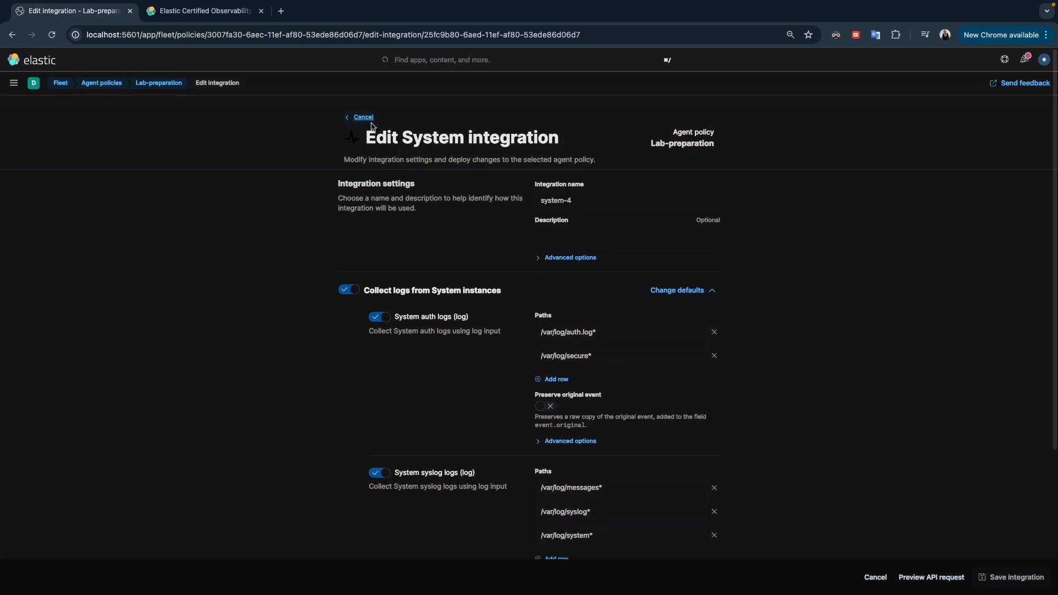
{"action": "left_click", "coordinate": [363, 117]}
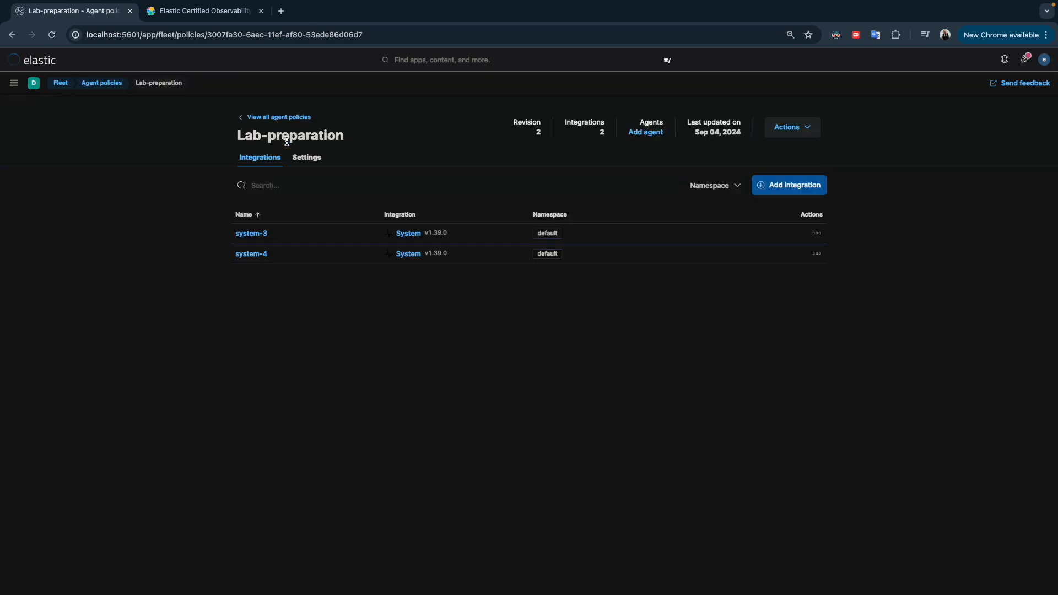
- Assign the enrolled agent that uses Fleet Server Policy to the Lab-preparation policy in Fleet
{"action": "left_click", "coordinate": [241, 119]}
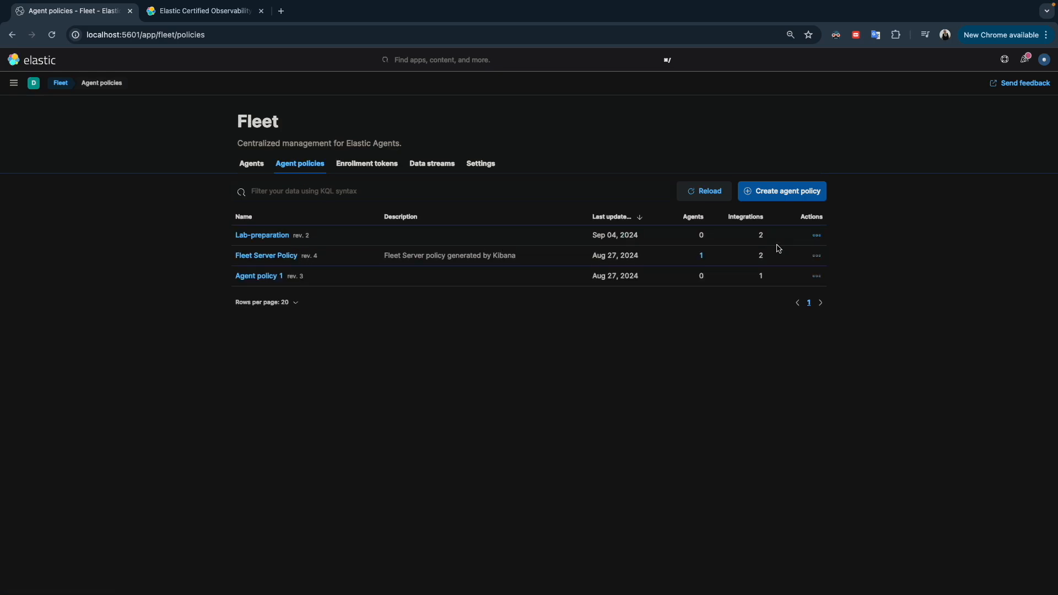
{"action": "left_click", "coordinate": [245, 164]}
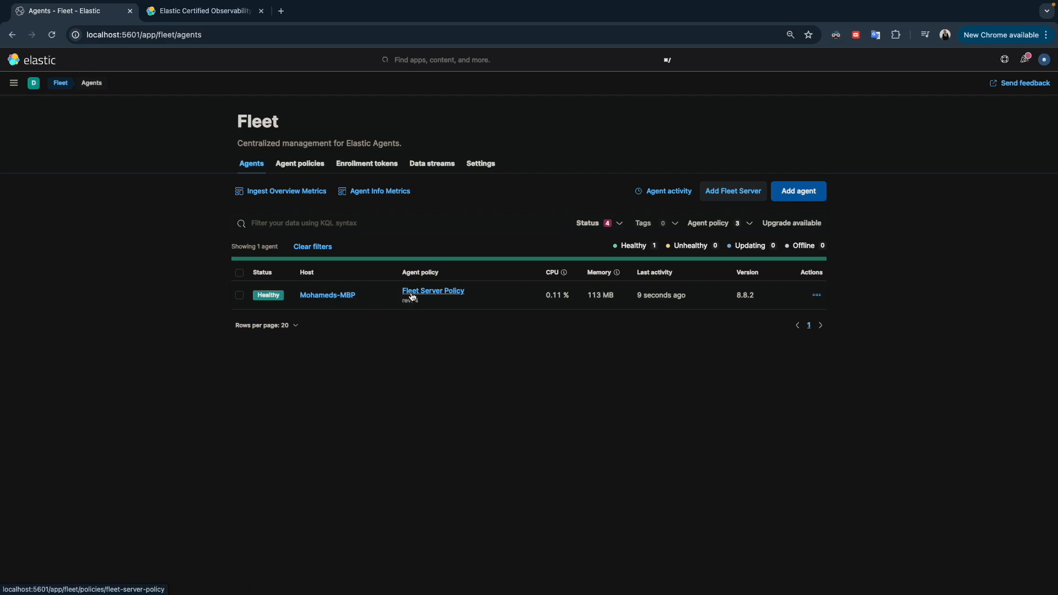
{"action": "left_click", "coordinate": [819, 296]}
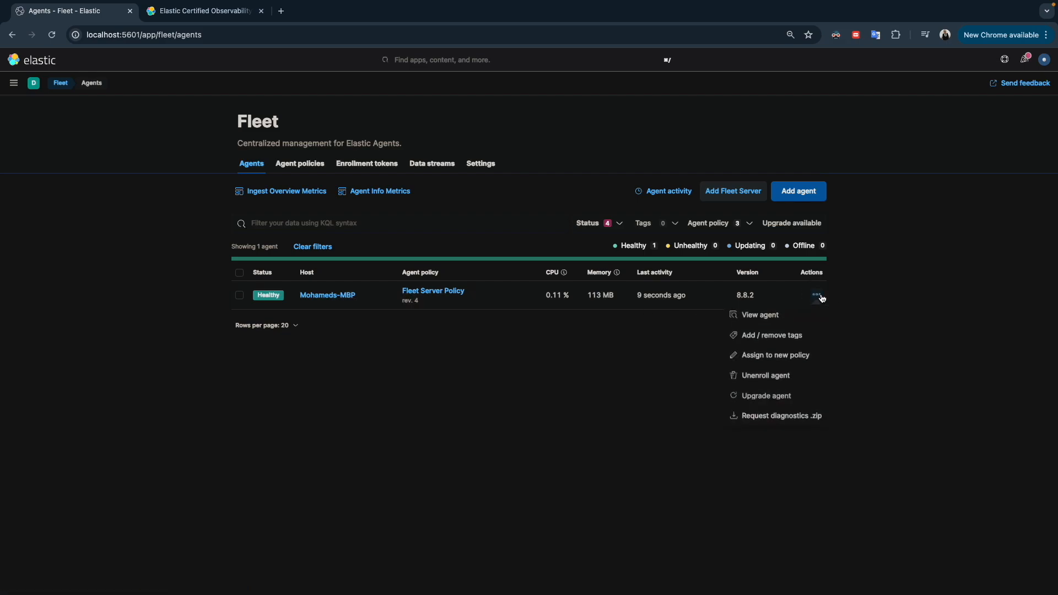
{"action": "left_click", "coordinate": [767, 359]}
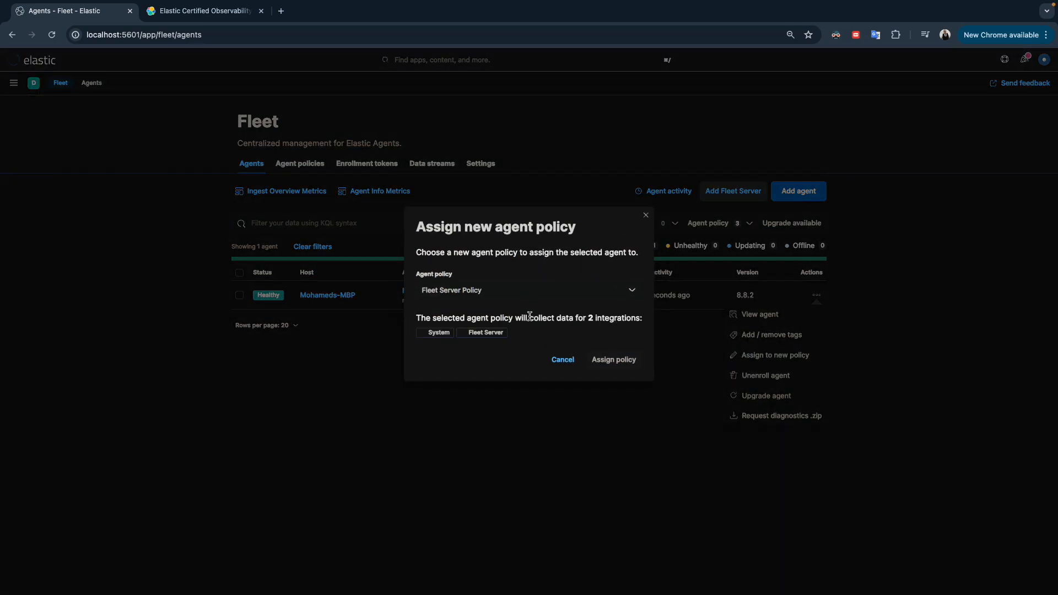
{"action": "left_click", "coordinate": [521, 293]}
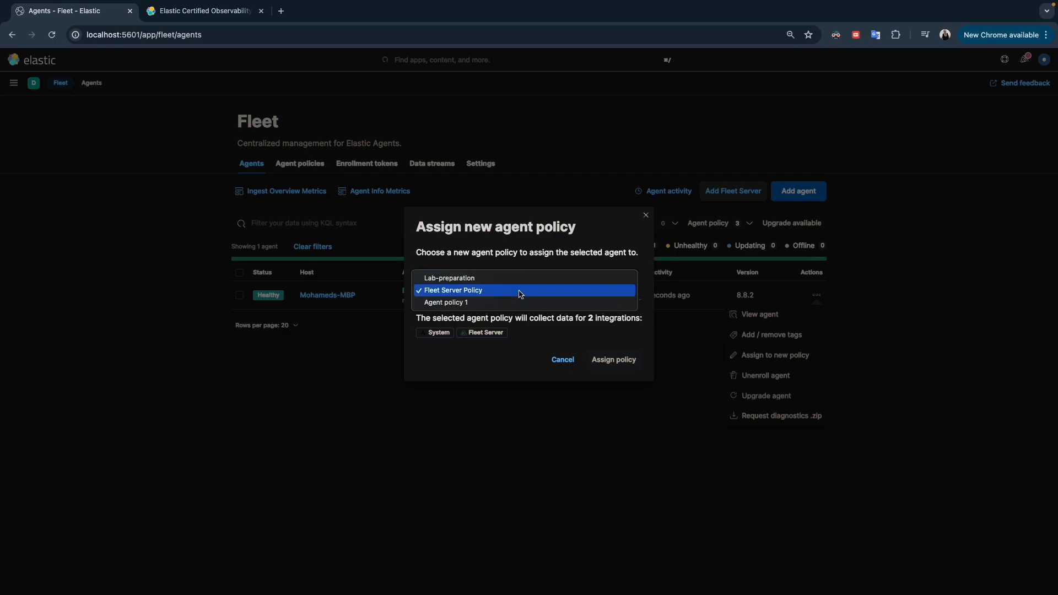
{"action": "left_click", "coordinate": [484, 278]}
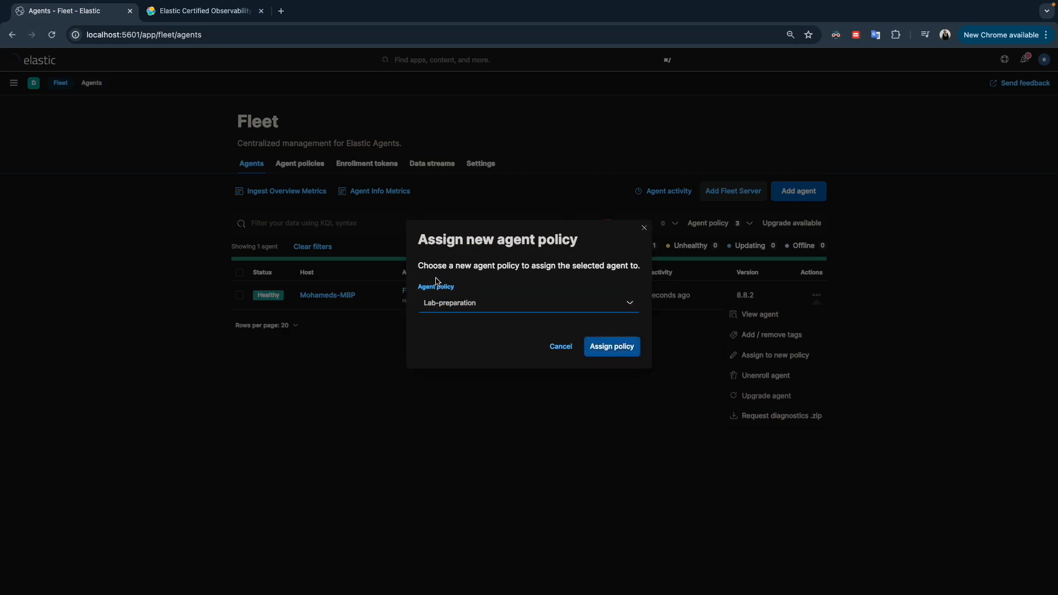
{"action": "left_click", "coordinate": [611, 365]}
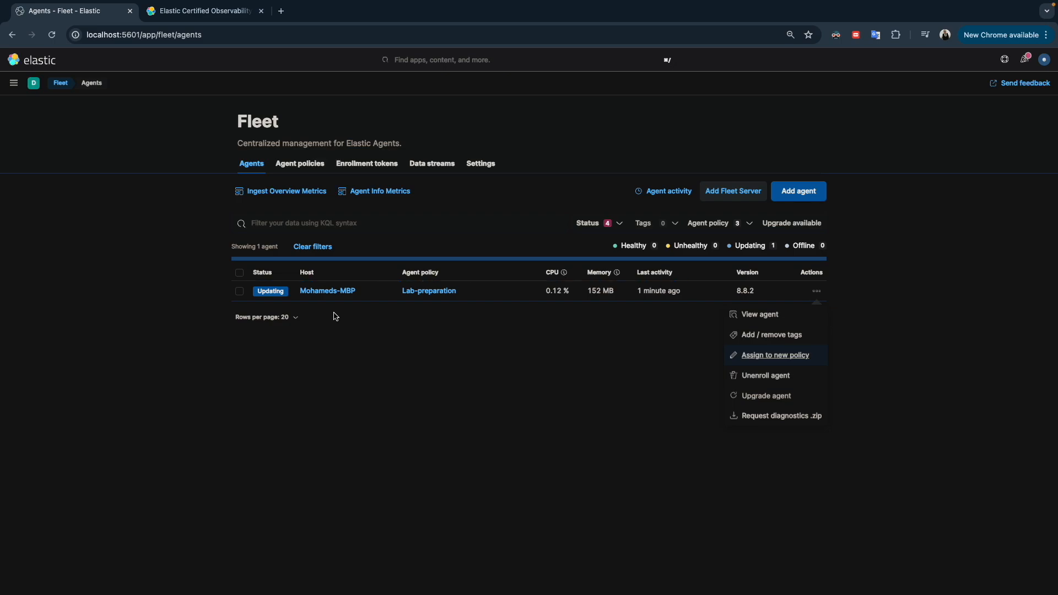
{"action": "left_click", "coordinate": [405, 391]}
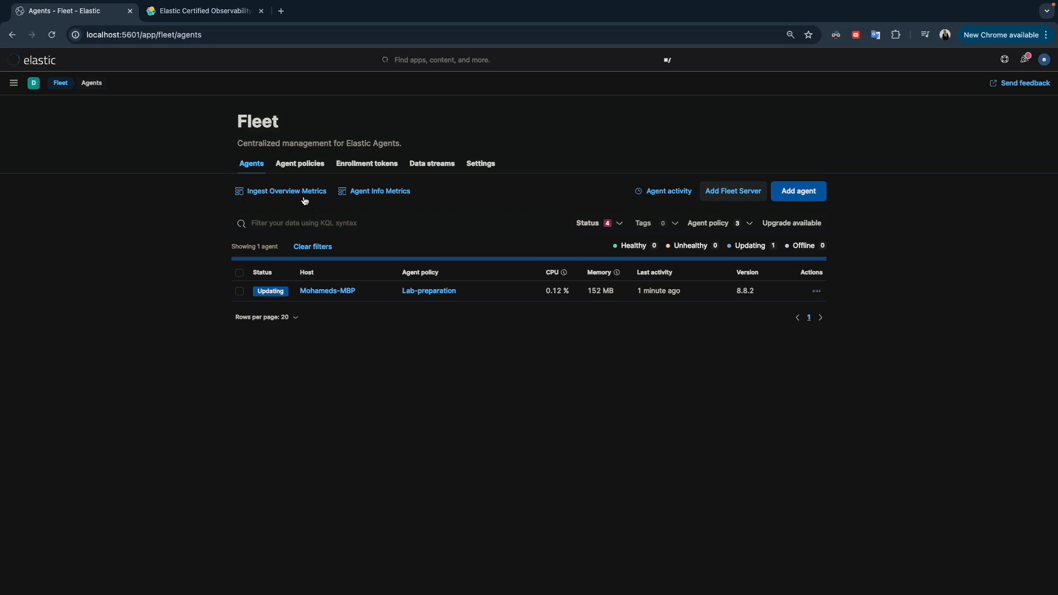
- Examine the logs of the agent assigned to Lab-preparation for entries around the policy change
{"action": "left_click", "coordinate": [319, 292]}
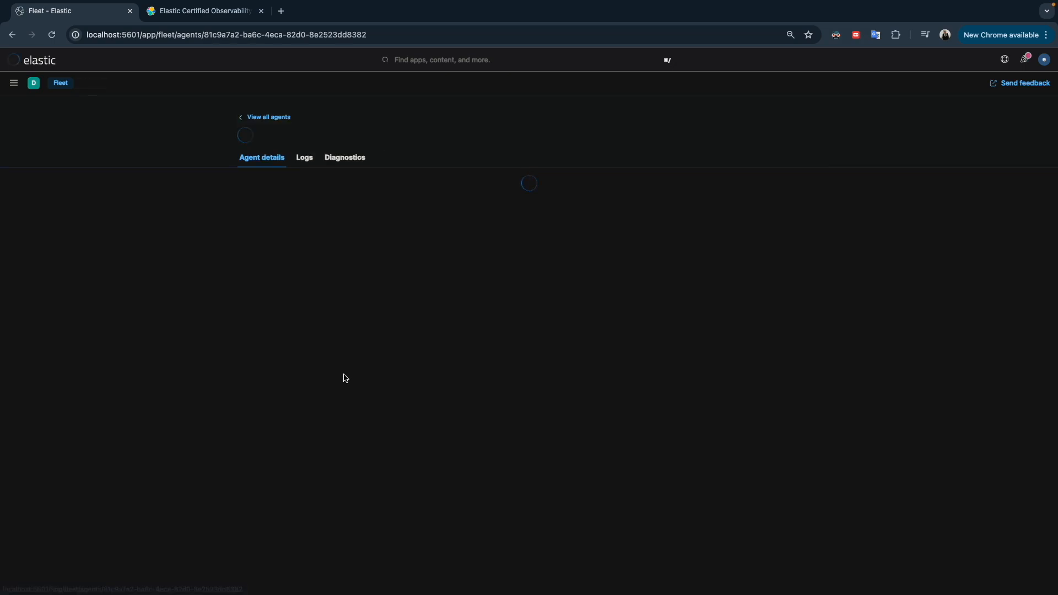
{"action": "left_click", "coordinate": [305, 161]}
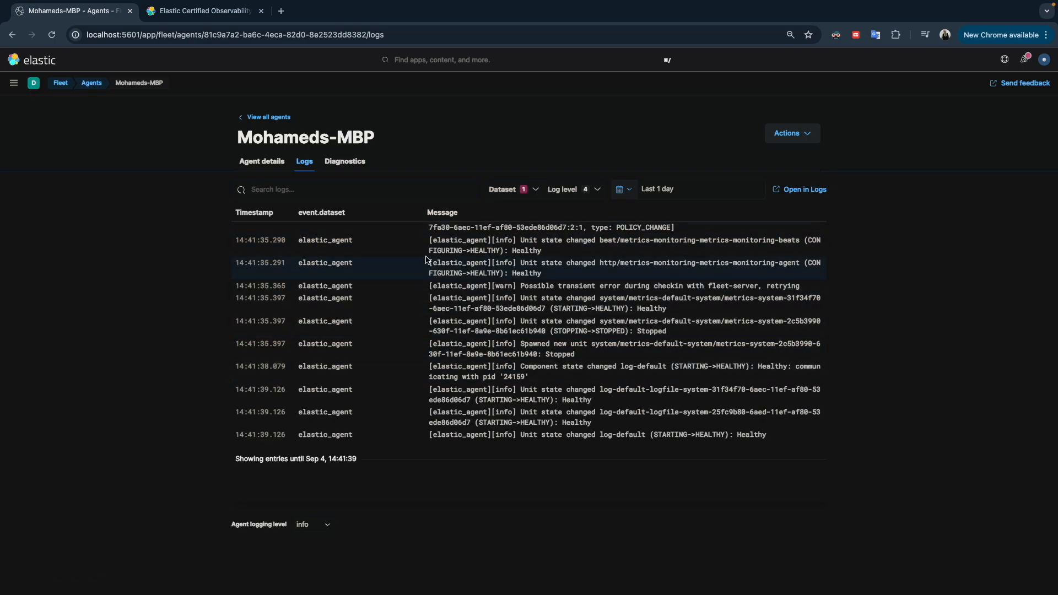
{"action": "scroll", "coordinate": [492, 320], "scroll_direction": "up", "scroll_amount": 5}
{"action": "scroll", "coordinate": [492, 320], "scroll_direction": "up", "scroll_amount": 4}
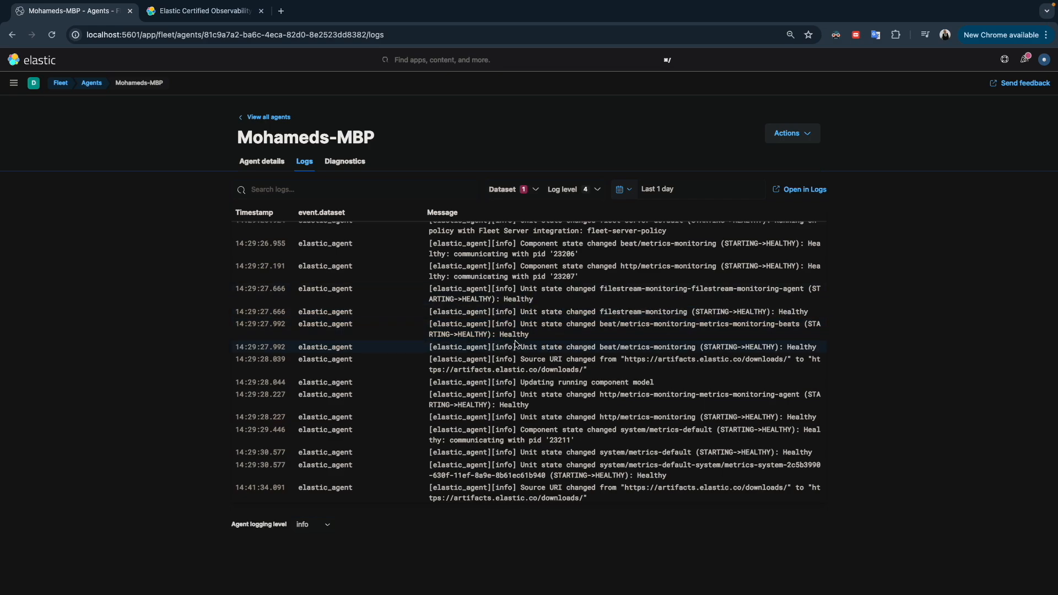
{"action": "scroll", "coordinate": [530, 278], "scroll_direction": "down", "scroll_amount": 10}
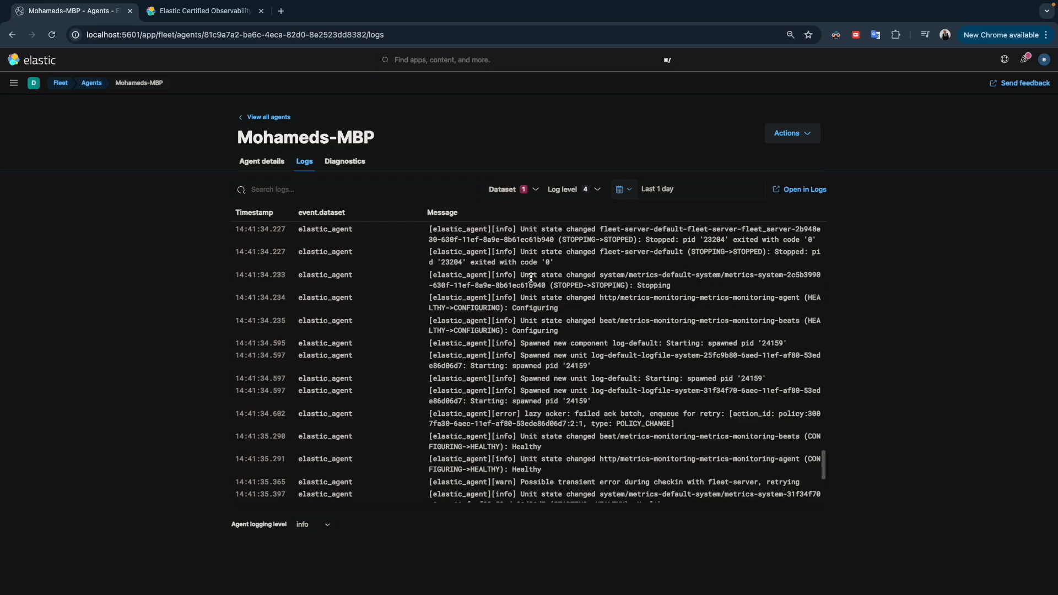
{"action": "scroll", "coordinate": [530, 278], "scroll_direction": "down", "scroll_amount": 4}
{"action": "scroll", "coordinate": [532, 281], "scroll_direction": "up", "scroll_amount": 4}
{"action": "scroll", "coordinate": [530, 280], "scroll_direction": "up", "scroll_amount": 1}
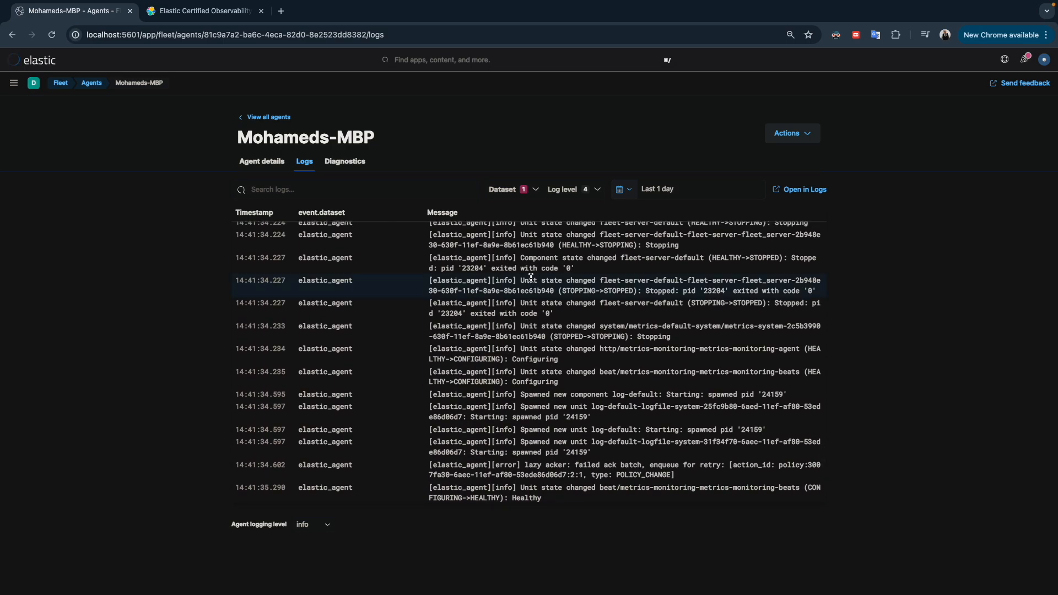